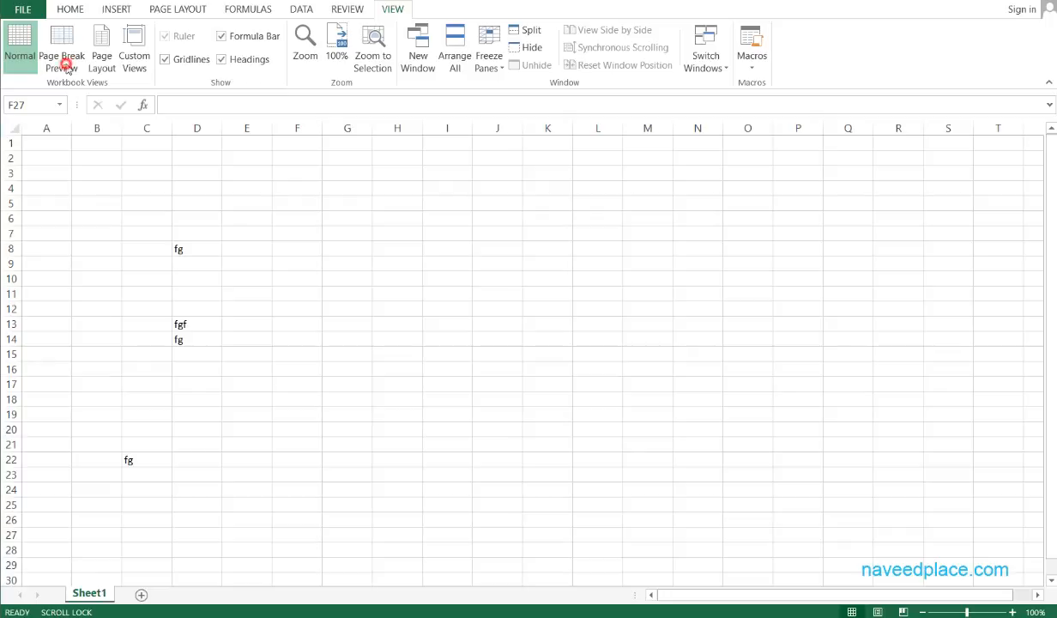
Check the sheet in Page Break Preview and return to Normal view
{"action": "left_click", "coordinate": [66, 68]}
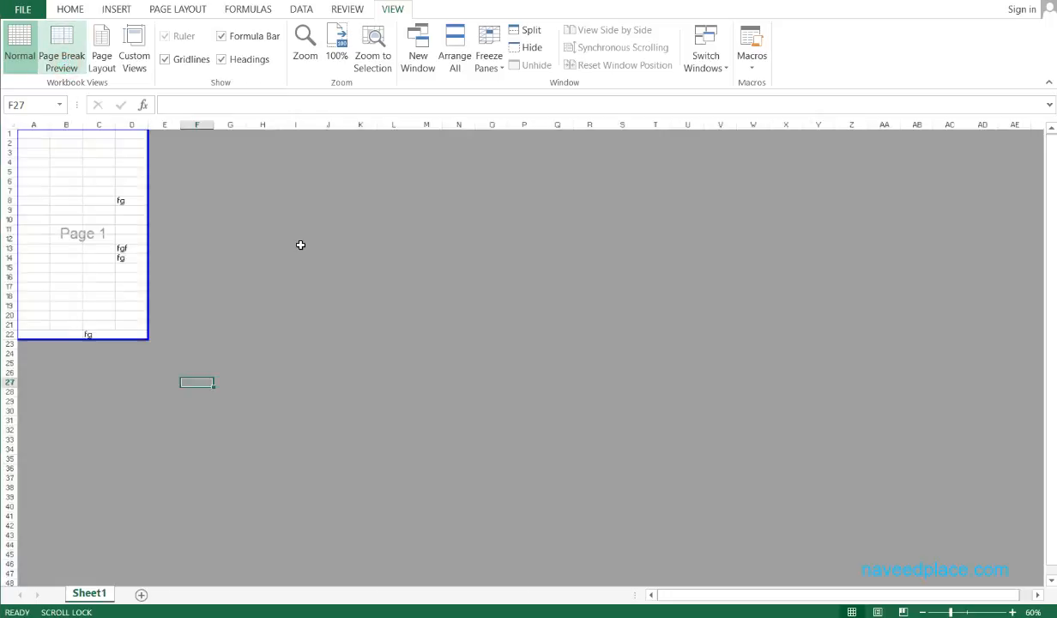
{"action": "left_click", "coordinate": [29, 48]}
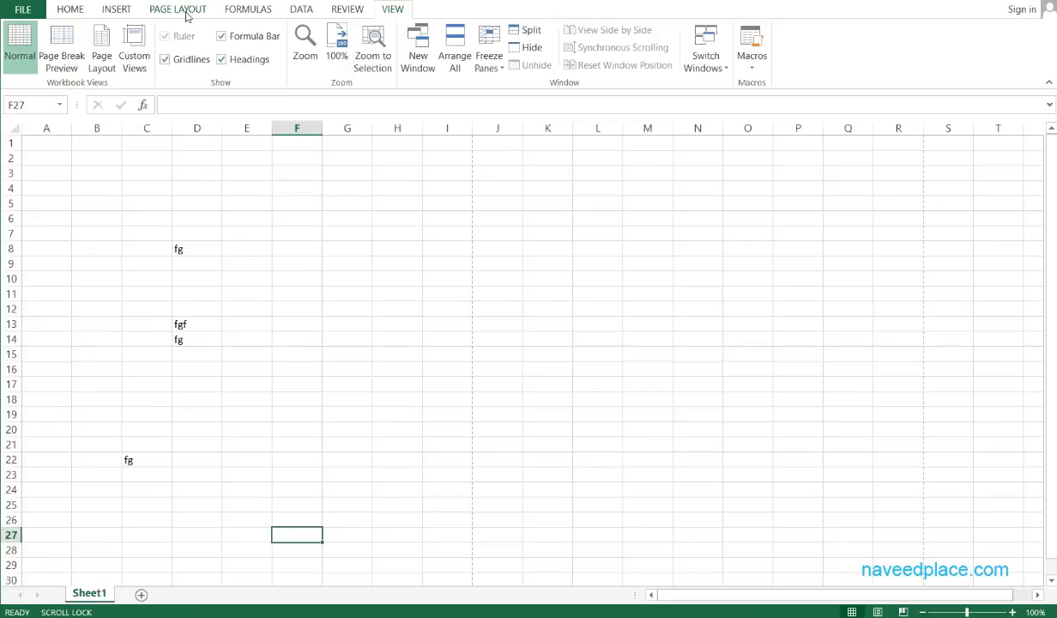
Insert a page break at cell D11
{"action": "left_click", "coordinate": [186, 12]}
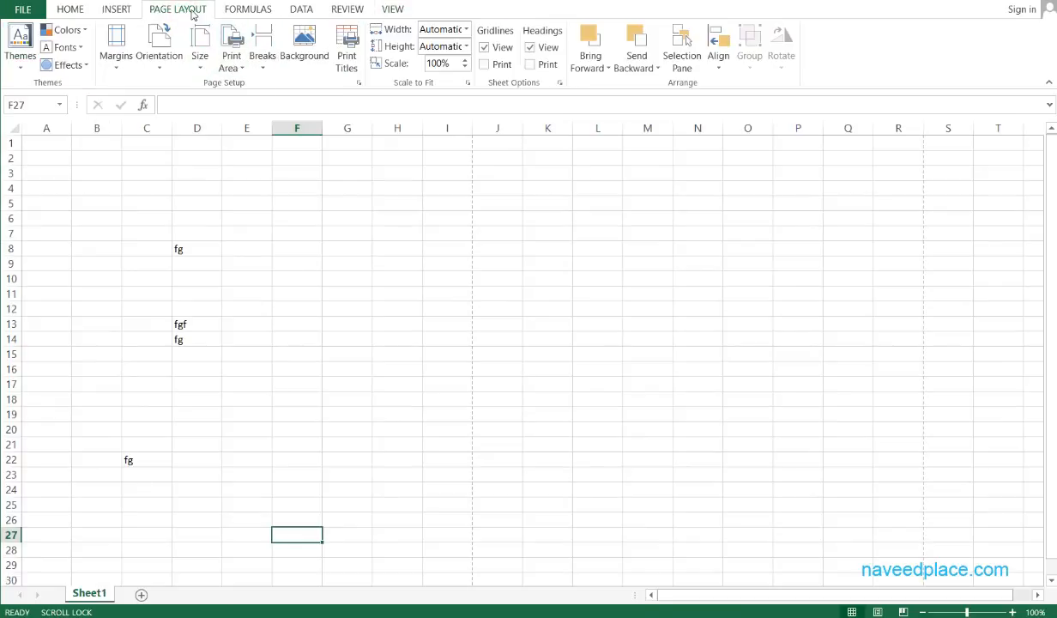
{"action": "left_click", "coordinate": [256, 67]}
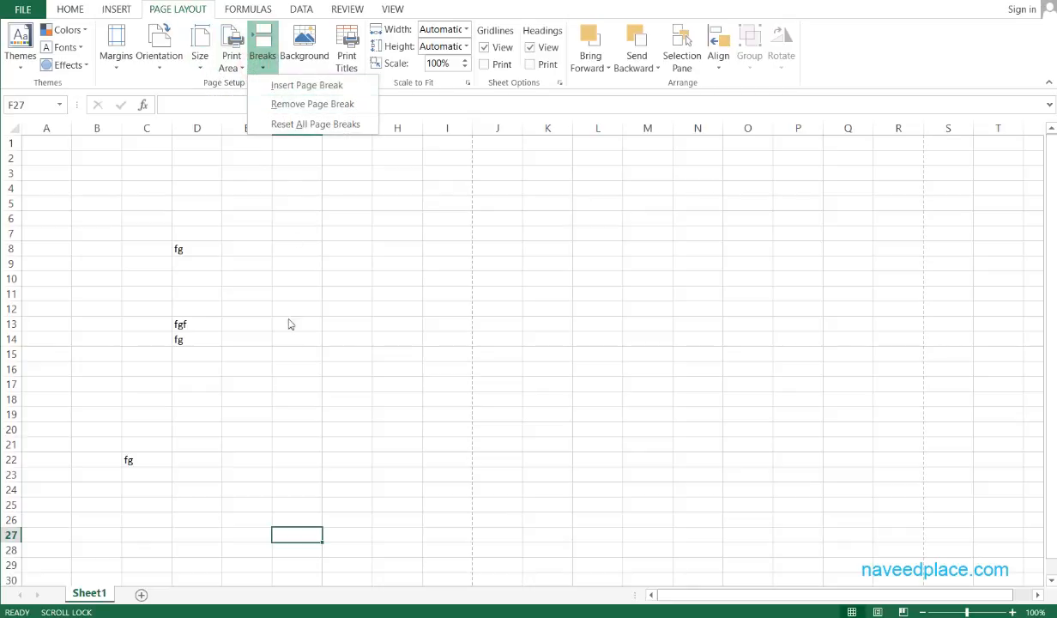
{"action": "left_click", "coordinate": [283, 354]}
{"action": "left_click", "coordinate": [194, 355]}
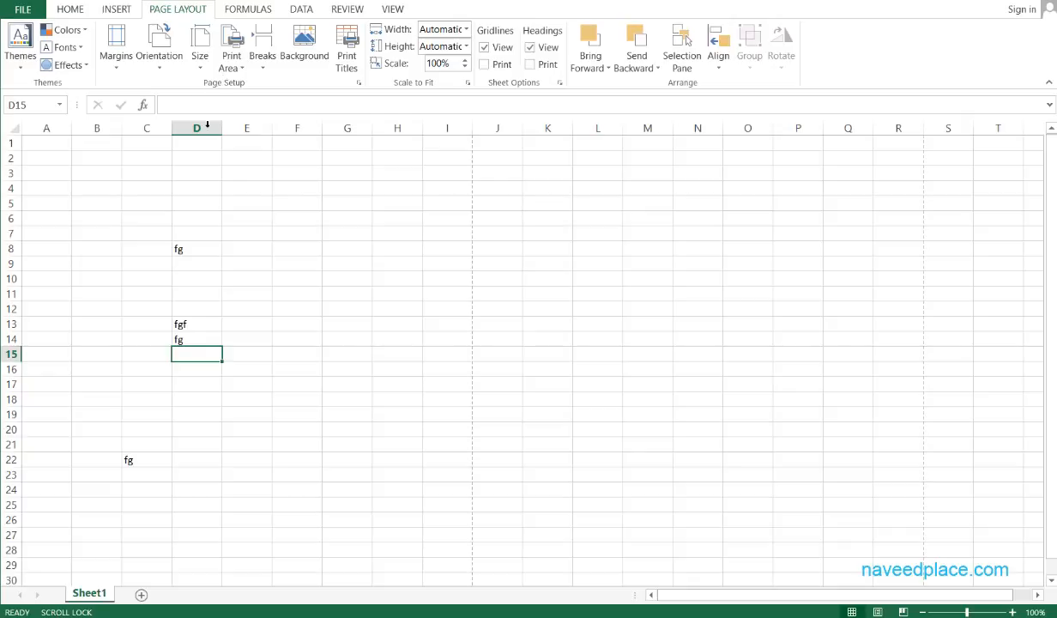
{"action": "left_click", "coordinate": [175, 296]}
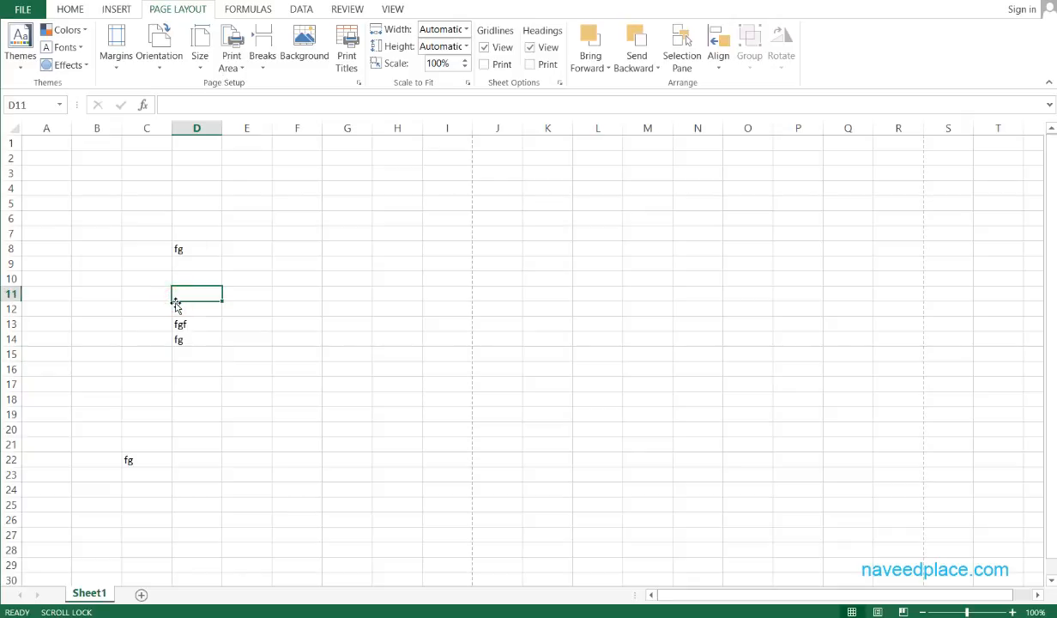
{"action": "left_click", "coordinate": [273, 67]}
{"action": "left_click", "coordinate": [290, 86]}
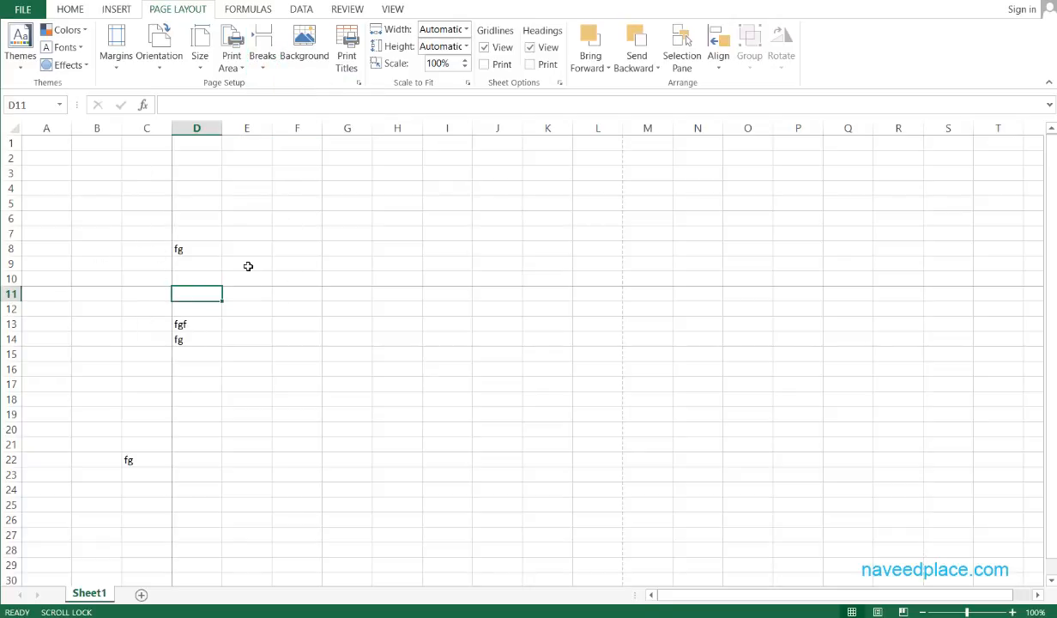
Check the page break inserted at D11 in Page Break Preview and return to Normal view
{"action": "left_click", "coordinate": [393, 10]}
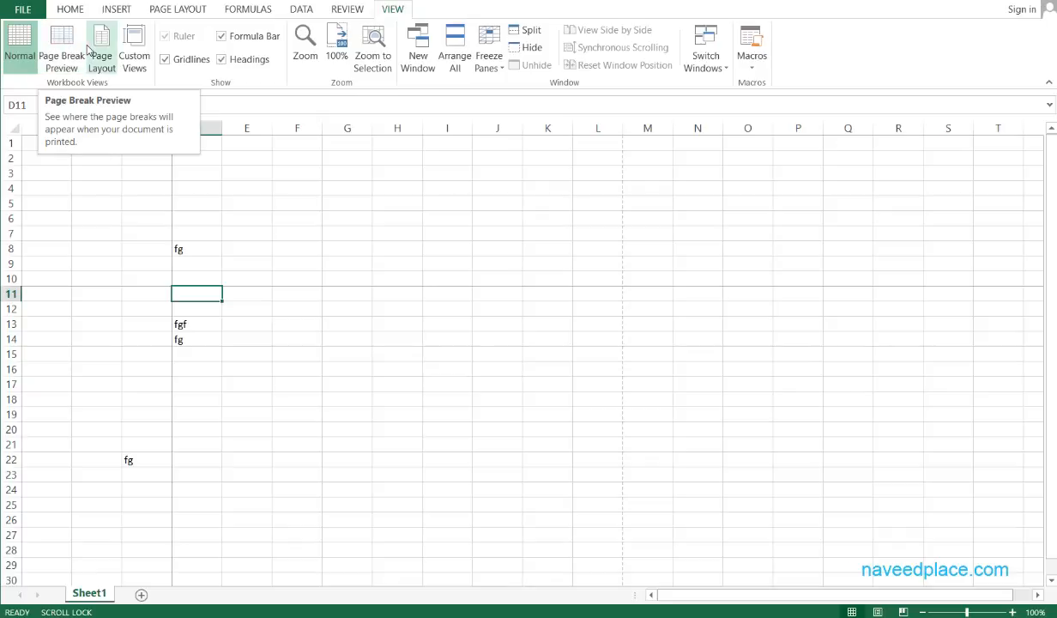
{"action": "left_click", "coordinate": [65, 48]}
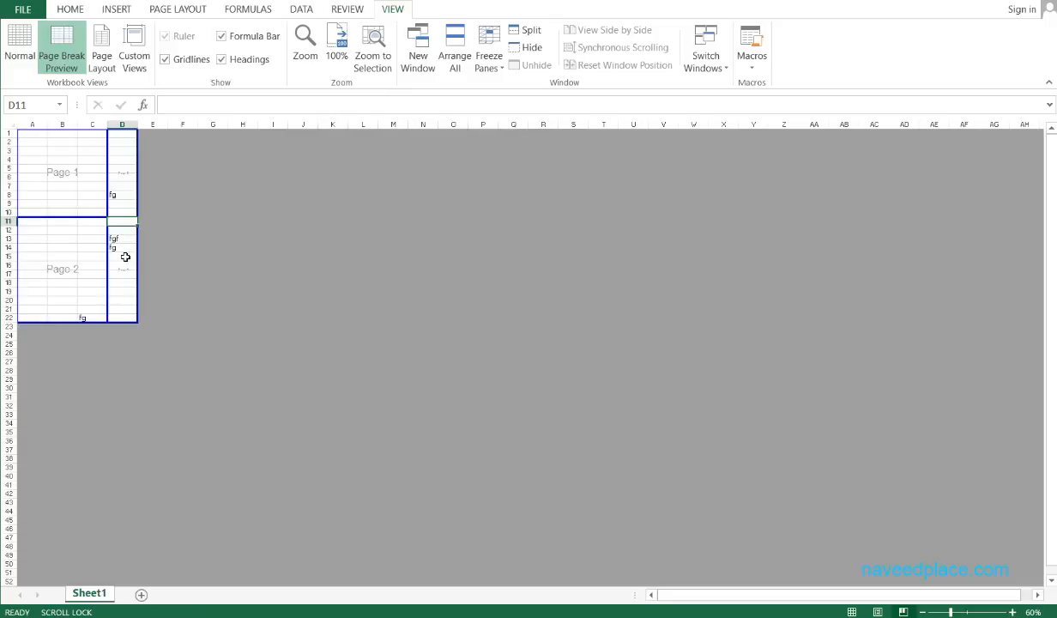
{"action": "left_click", "coordinate": [25, 61]}
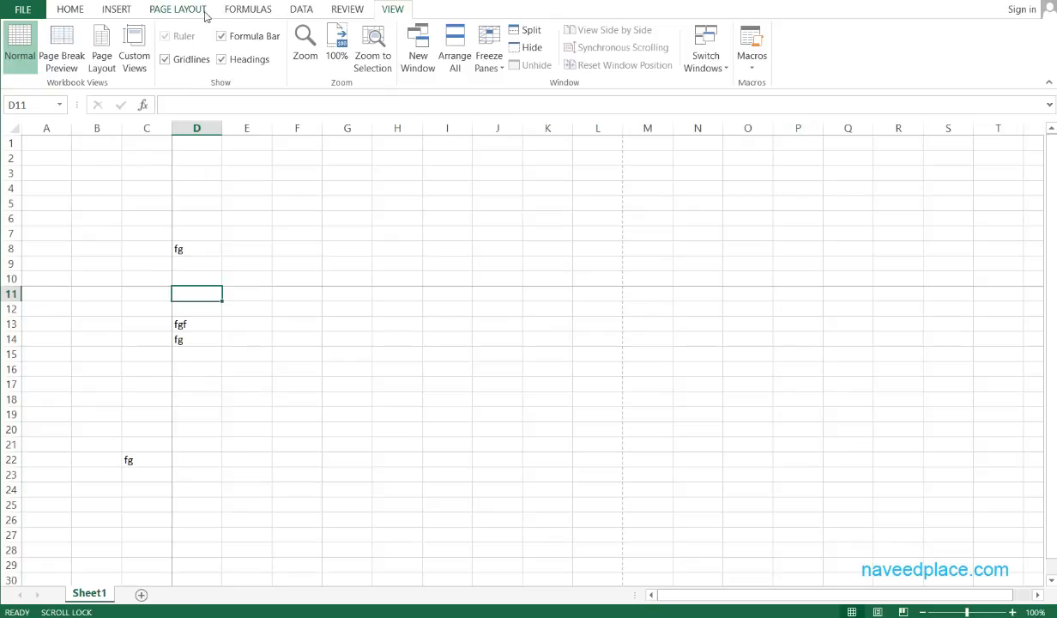
View the sheet in Page Layout, inspect the centre and left header sections, and return to Normal view
{"action": "left_click", "coordinate": [103, 64]}
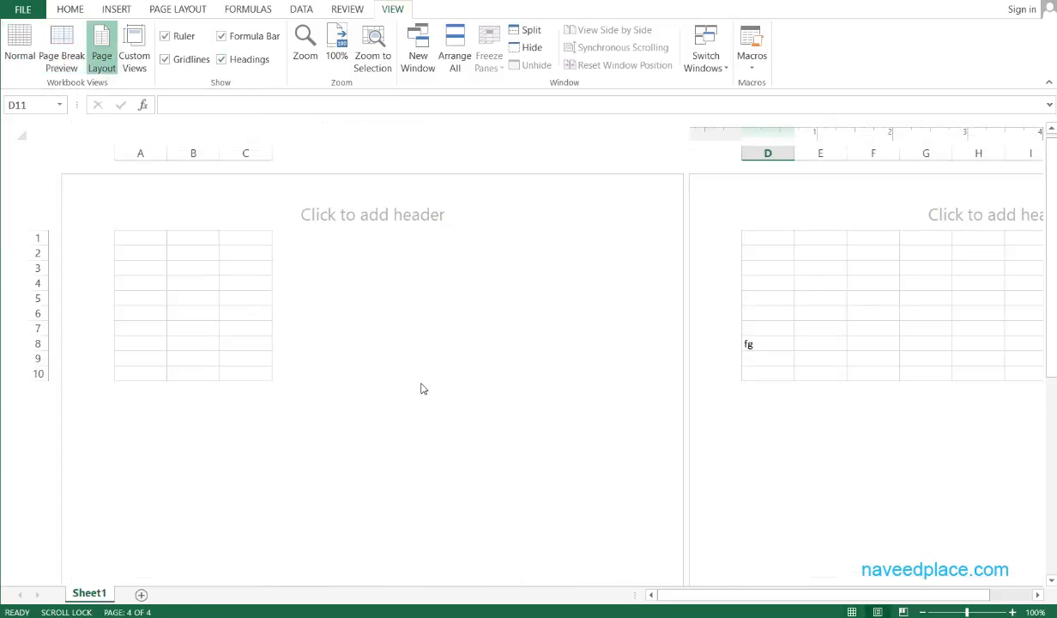
{"action": "left_click", "coordinate": [371, 210]}
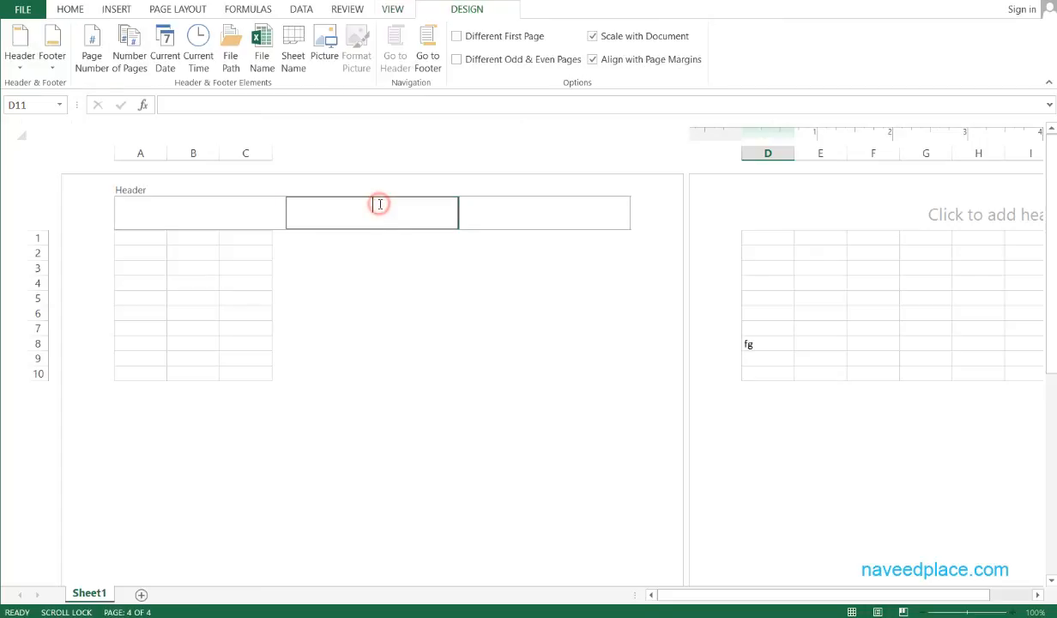
{"action": "left_click", "coordinate": [184, 221]}
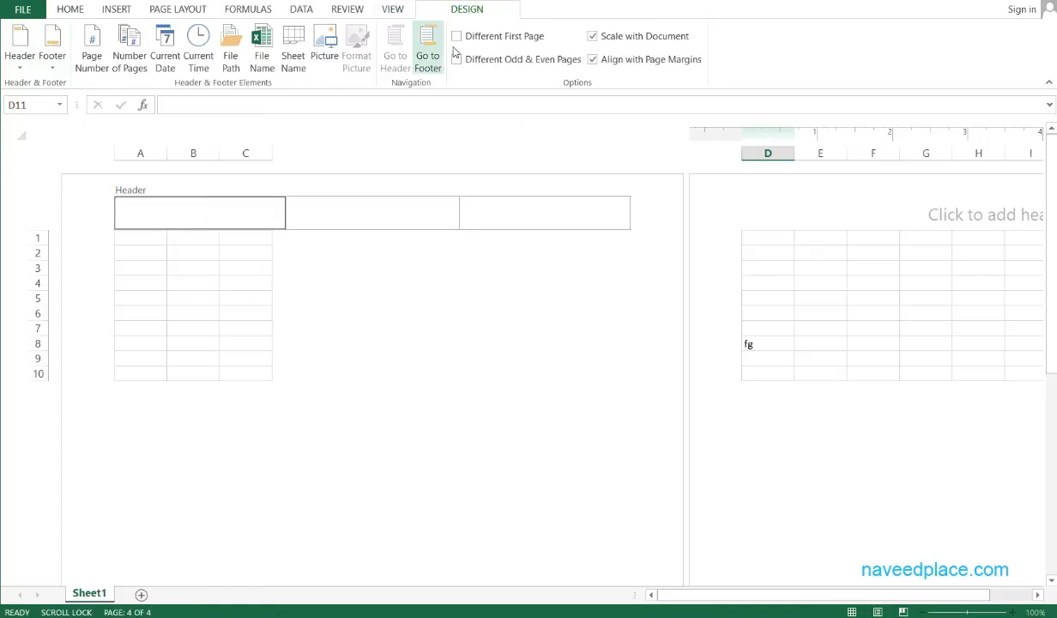
{"action": "left_click", "coordinate": [387, 10]}
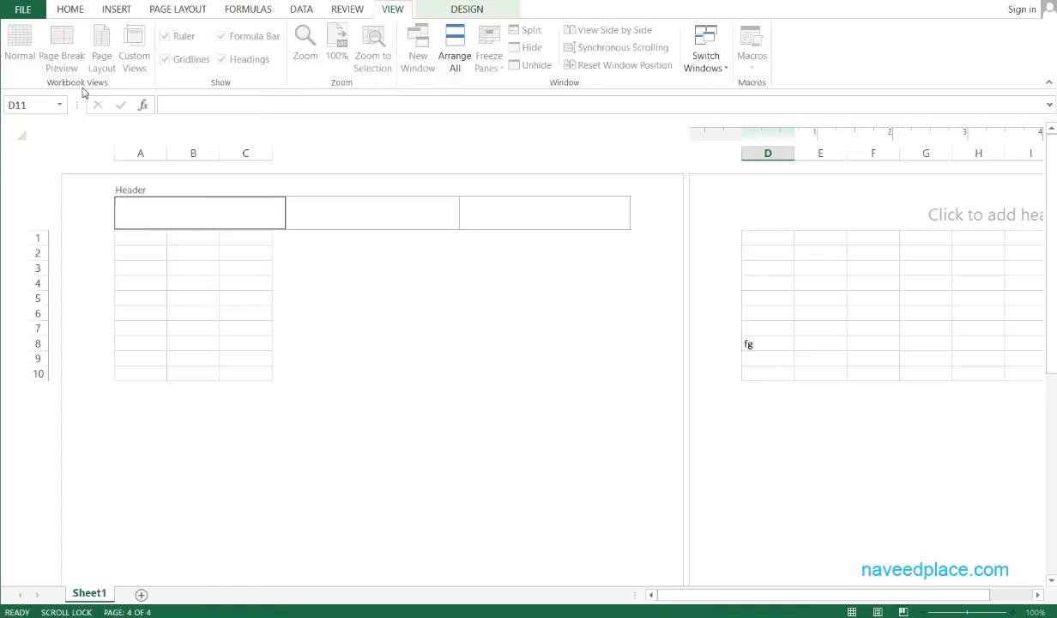
{"action": "left_click", "coordinate": [228, 176]}
{"action": "left_click", "coordinate": [19, 47]}
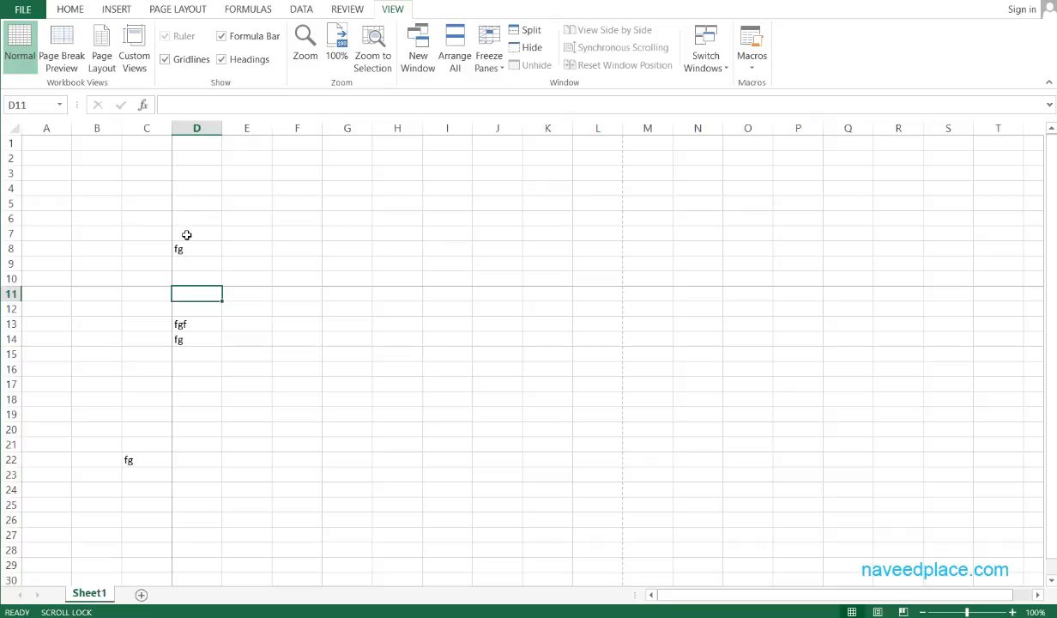
In Page Layout view, enter the header text "qwqw" in the centre section and "qw" in the left and right sections, and return to Normal view
{"action": "left_click", "coordinate": [112, 62]}
{"action": "left_click", "coordinate": [401, 212]}
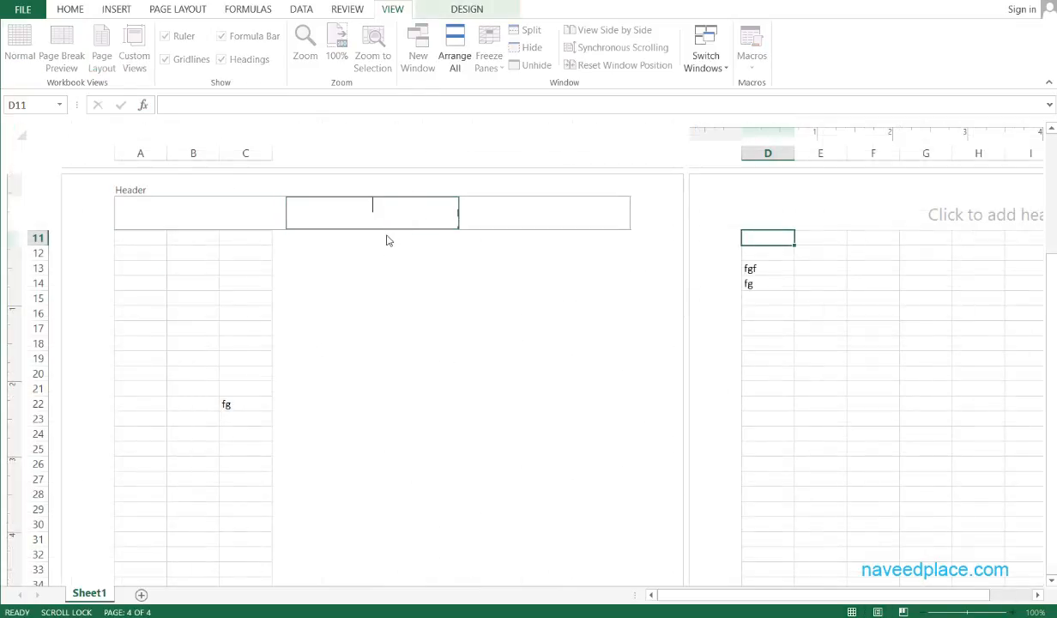
{"action": "type", "text": "qwqw"}
{"action": "left_click", "coordinate": [178, 209]}
{"action": "type", "text": "qw"}
{"action": "left_click", "coordinate": [540, 214]}
{"action": "type", "text": "qw"}
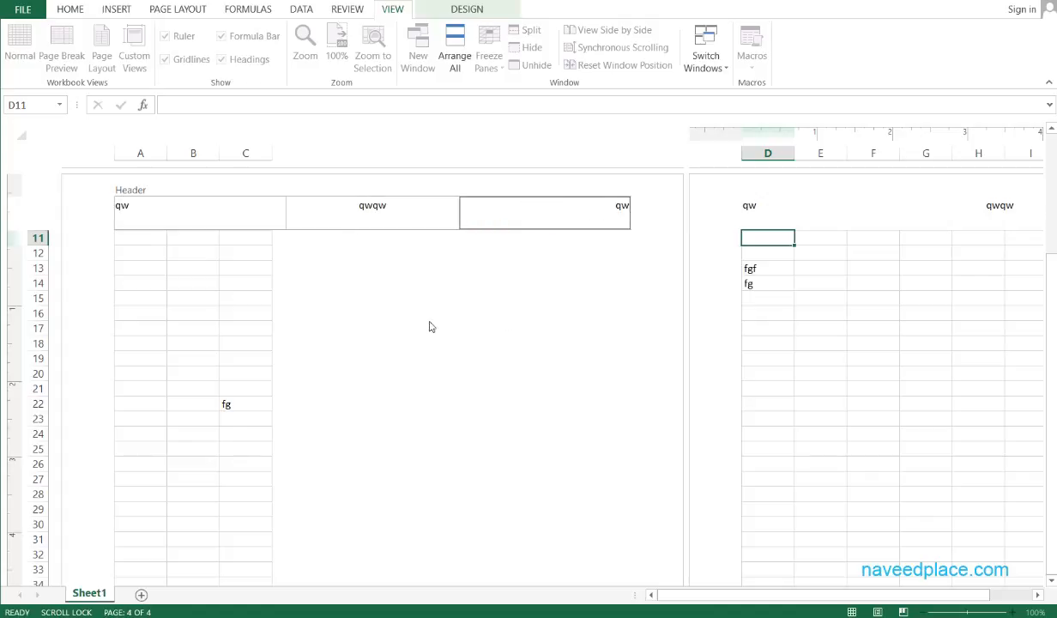
{"action": "left_click", "coordinate": [259, 510]}
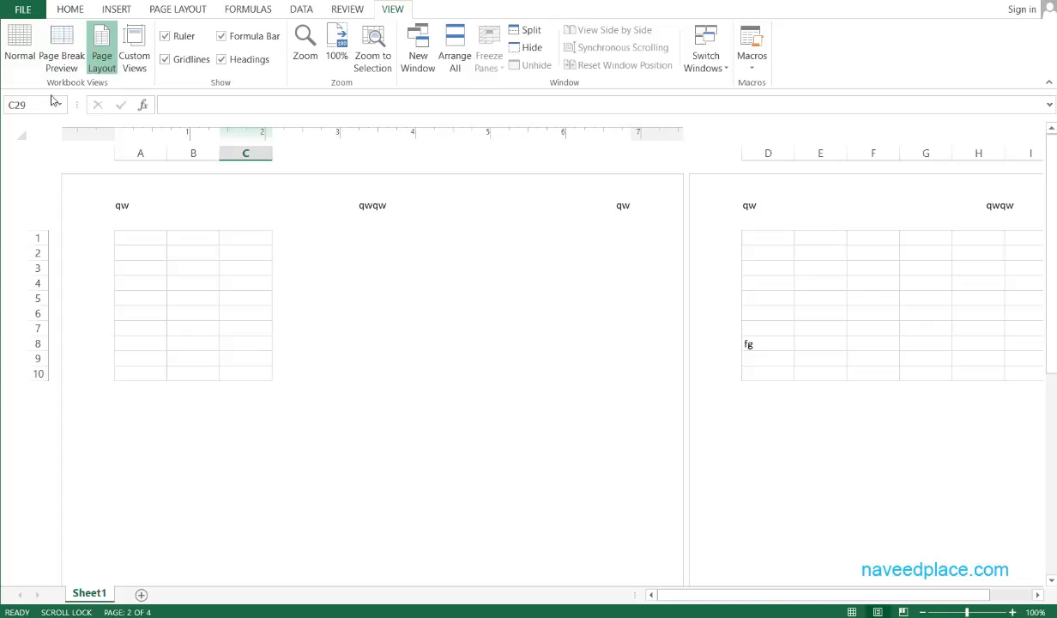
{"action": "left_click", "coordinate": [30, 69]}
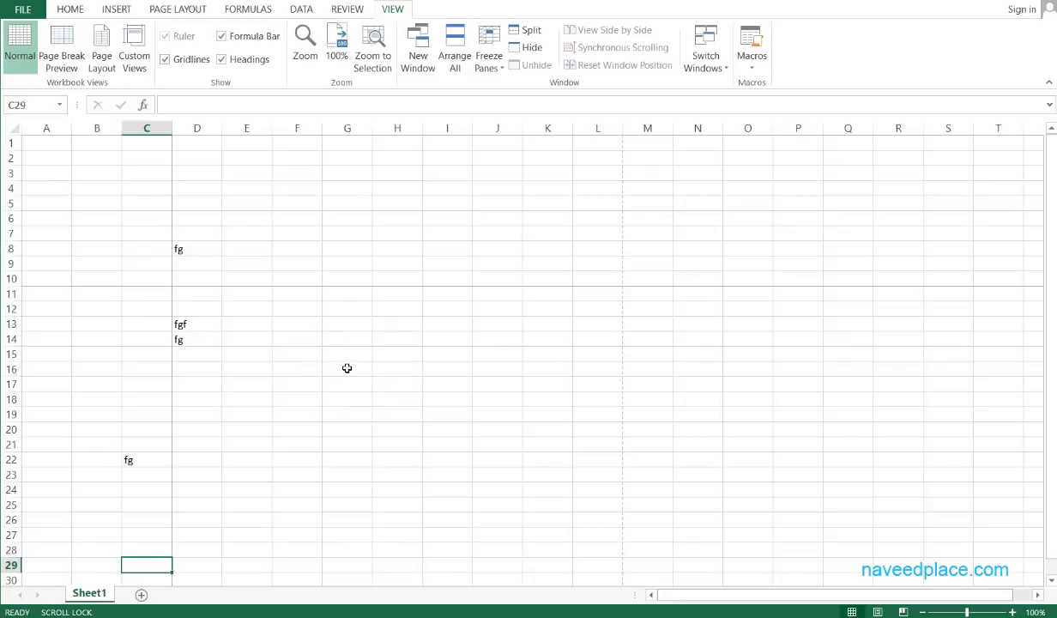
Examine the page header in the print preview at enlarged size and return to the sheet
{"action": "key", "text": "ctrl+F1"}
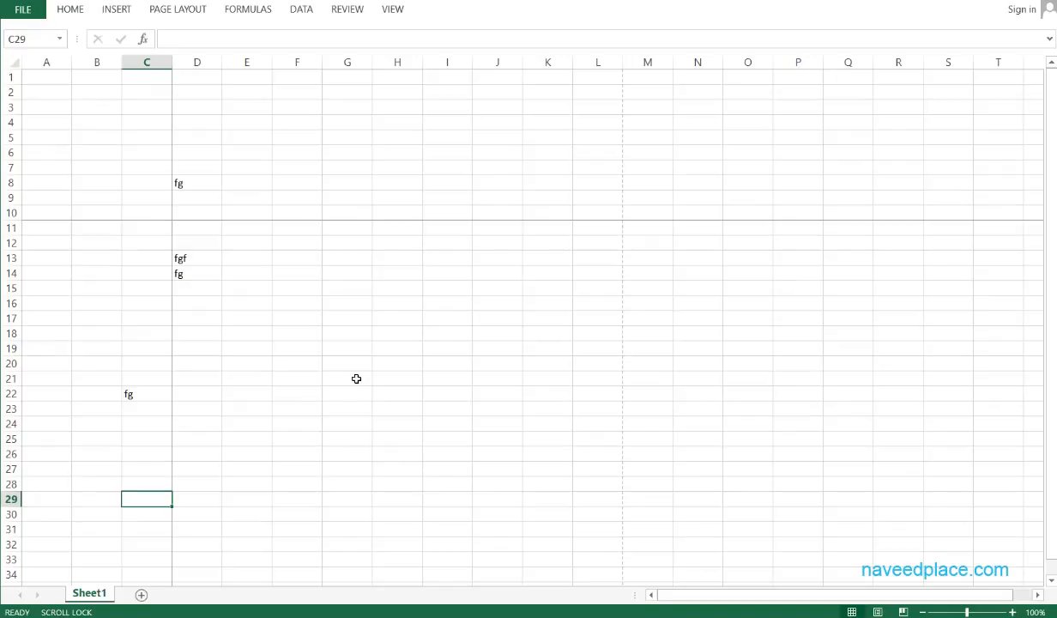
{"action": "key", "text": "ctrl+p"}
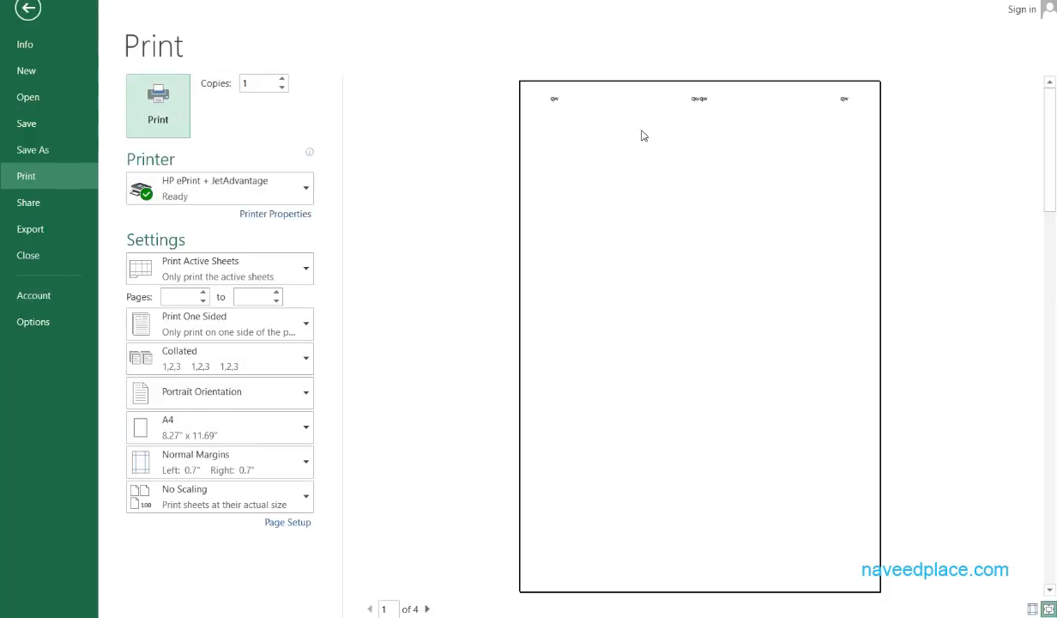
{"action": "left_click", "coordinate": [567, 150]}
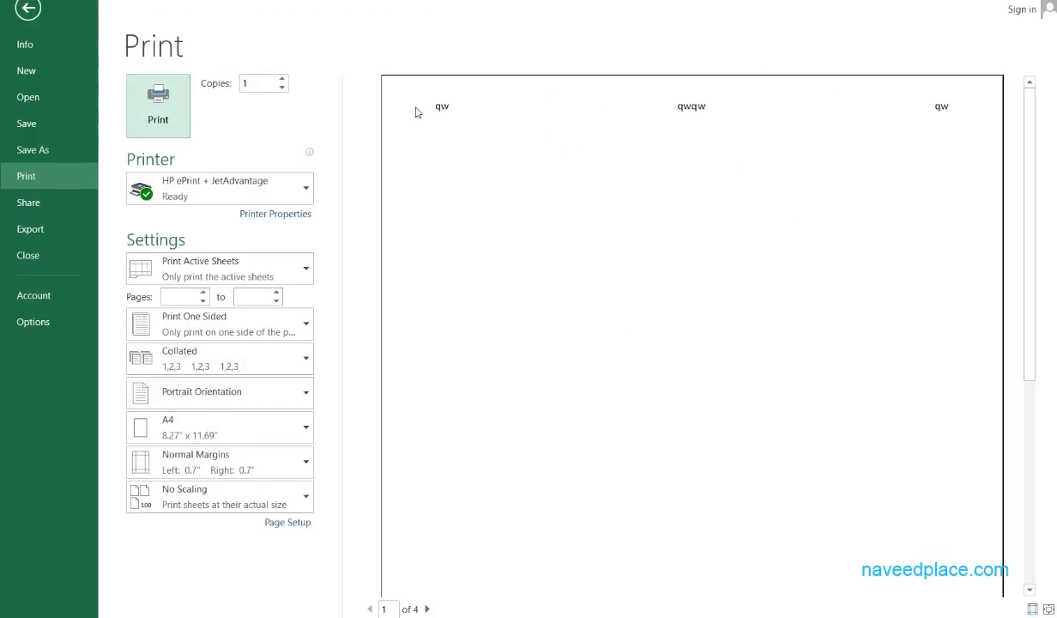
{"action": "key", "text": "Escape"}
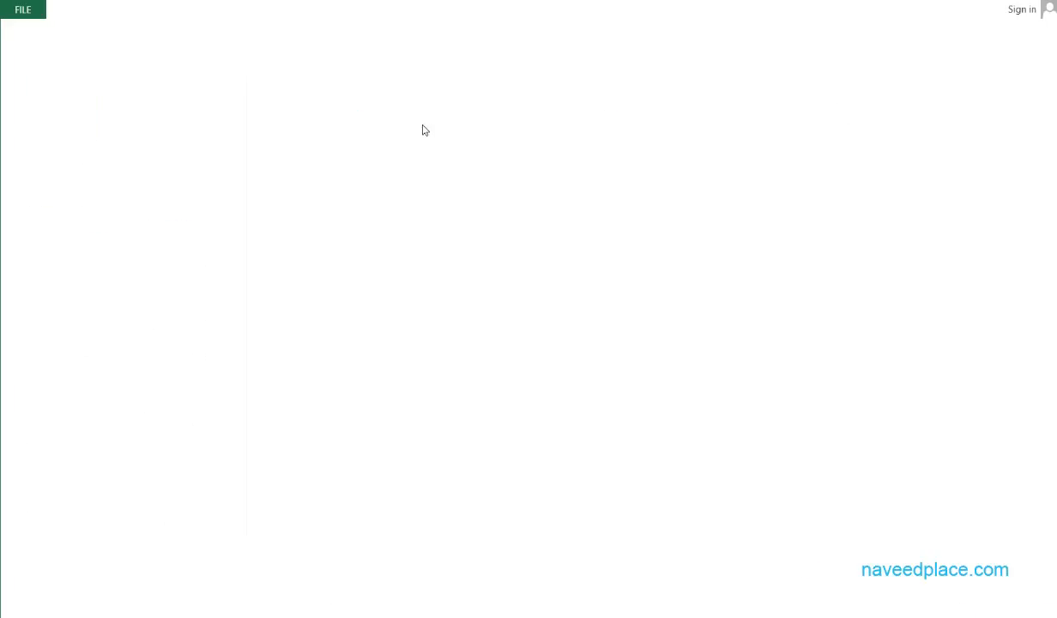
Restore the collapsed ribbon so it stays expanded with the View commands shown
{"action": "left_click", "coordinate": [342, 10]}
{"action": "left_click", "coordinate": [391, 9]}
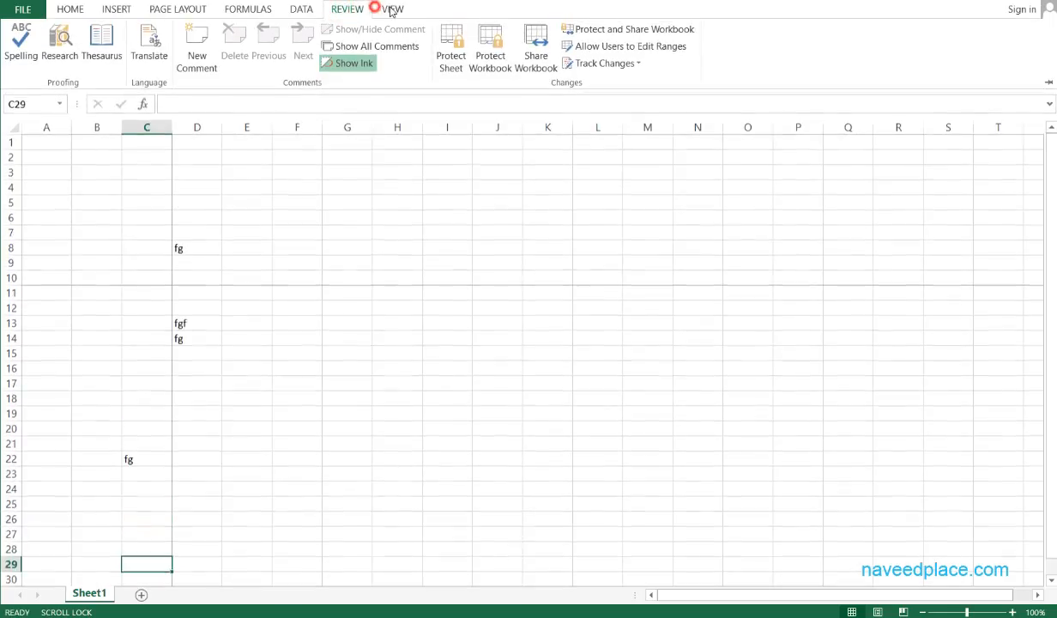
{"action": "left_click", "coordinate": [390, 10]}
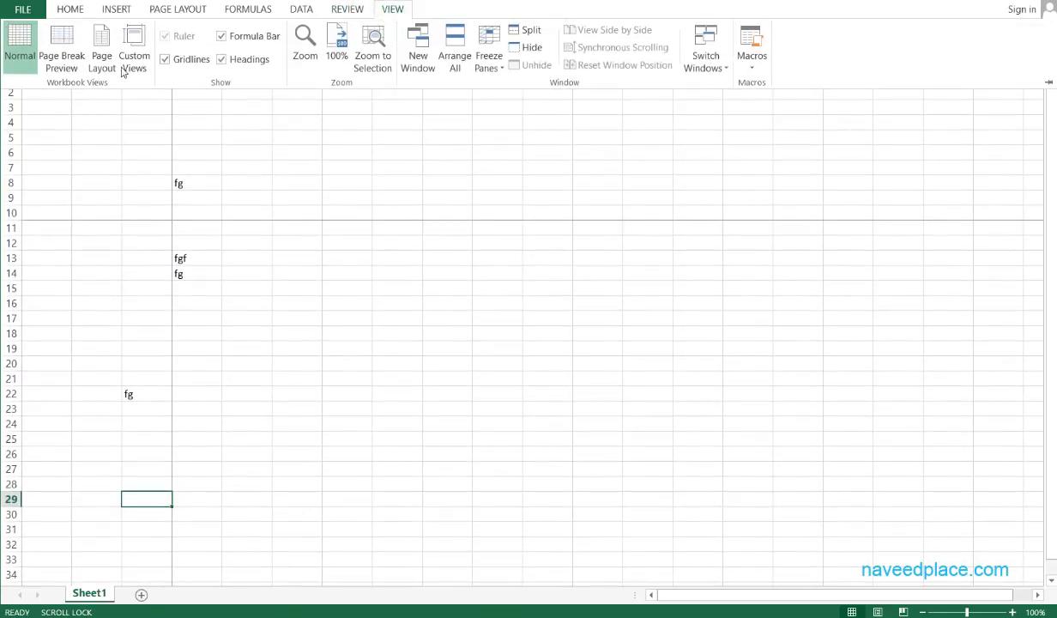
{"action": "double_click", "coordinate": [393, 10]}
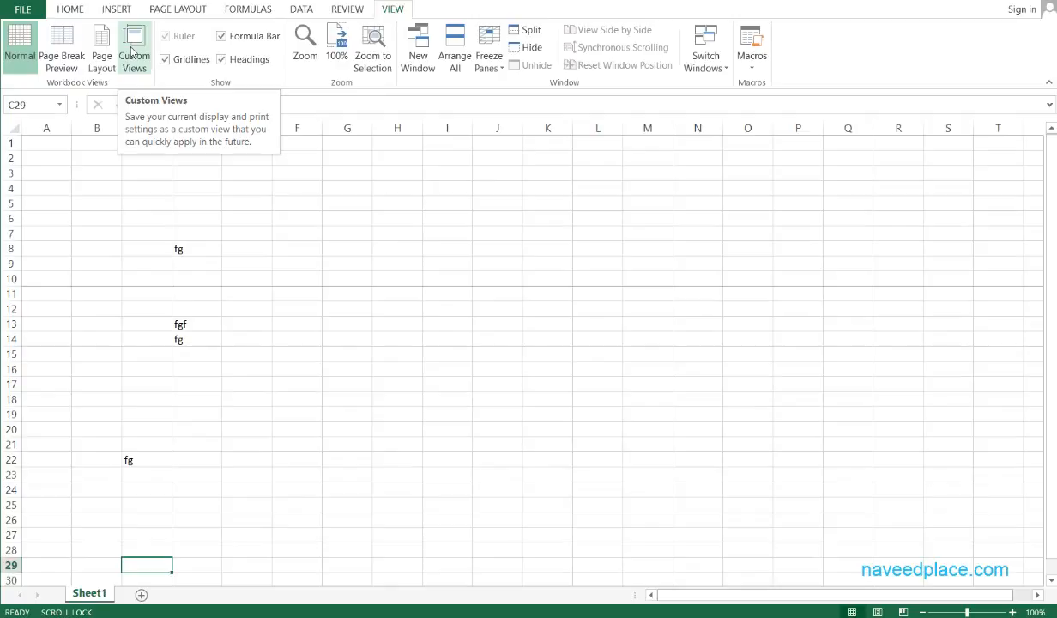
Select range C6:F10 and save a custom view under a first name, including print settings and hidden rows, columns and filter settings
{"action": "left_click", "coordinate": [334, 238]}
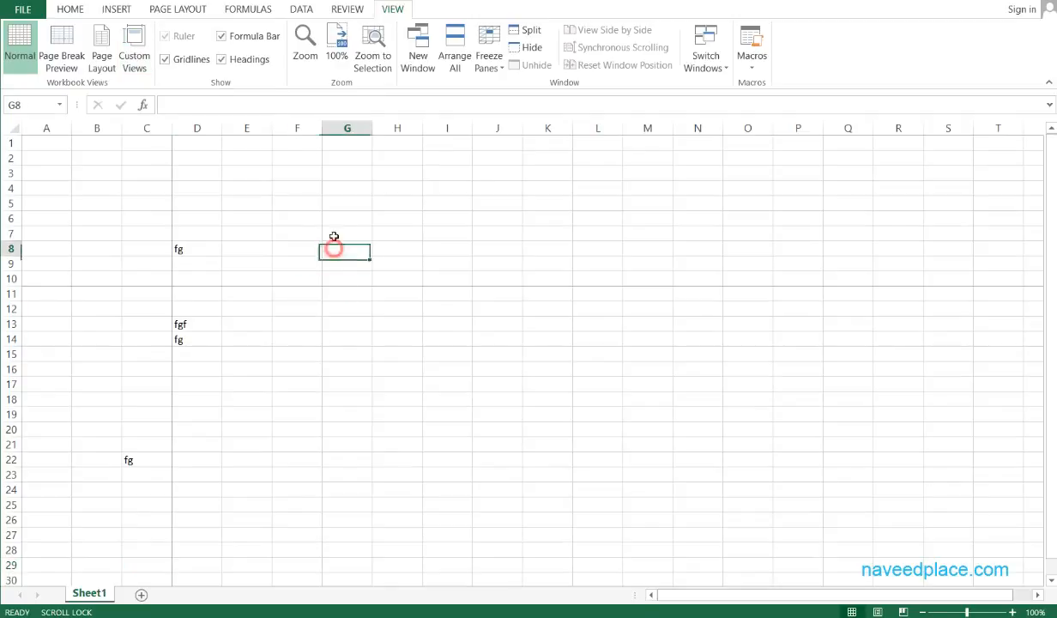
{"action": "left_click_drag", "start_coordinate": [307, 176], "coordinate": [535, 269]}
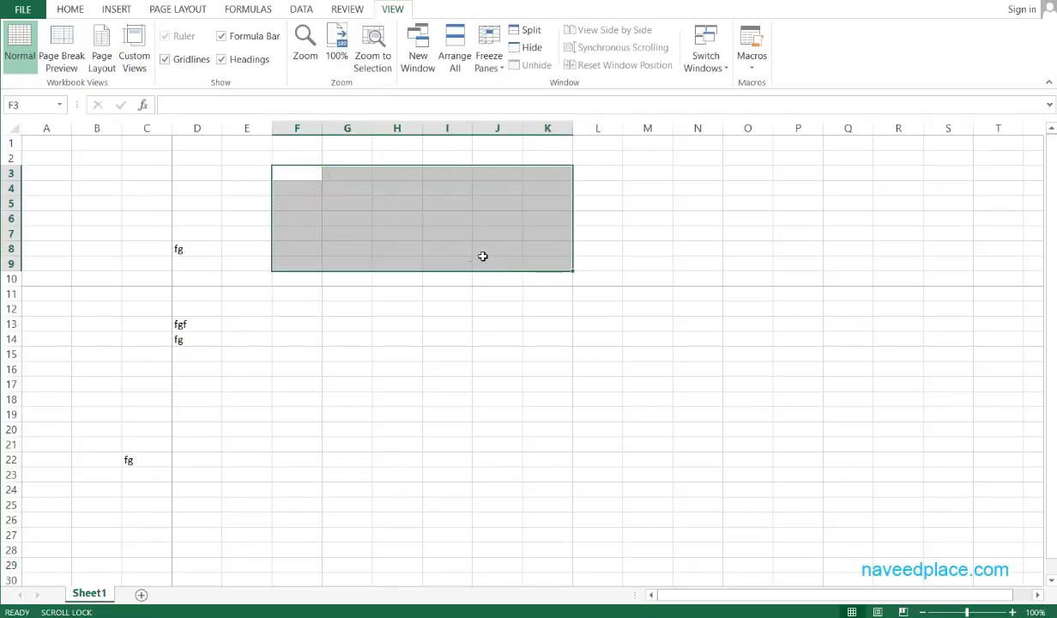
{"action": "left_click_drag", "start_coordinate": [161, 220], "coordinate": [319, 285]}
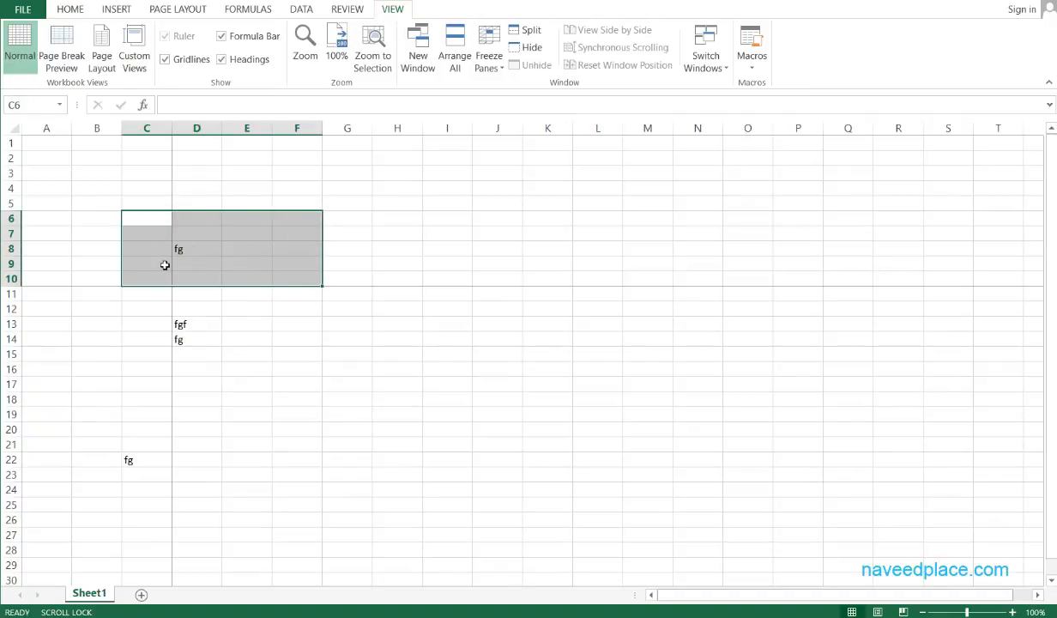
{"action": "left_click", "coordinate": [133, 59]}
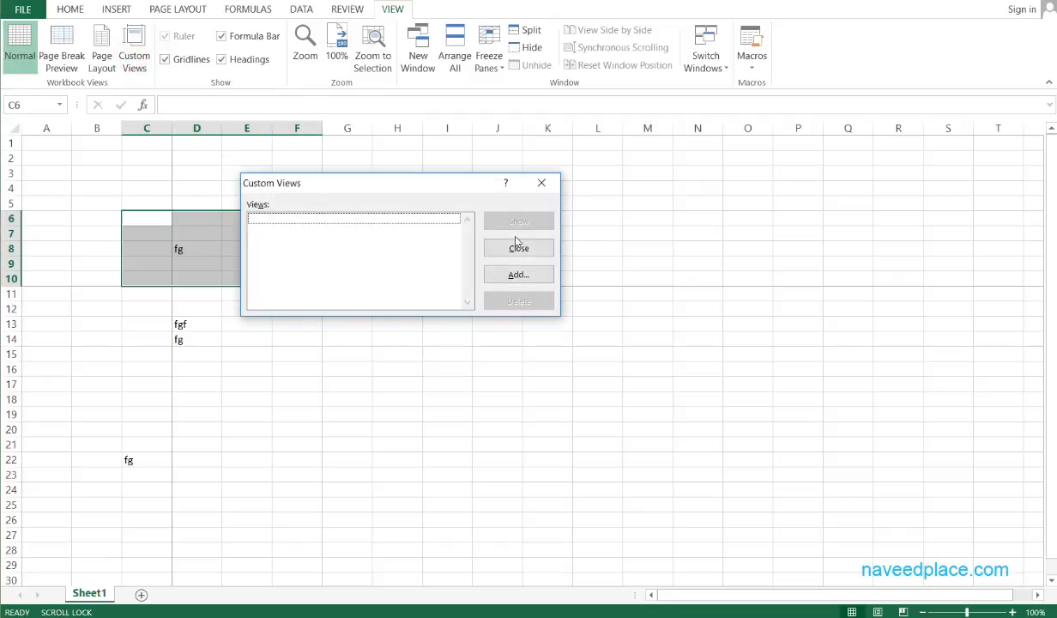
{"action": "left_click", "coordinate": [520, 276]}
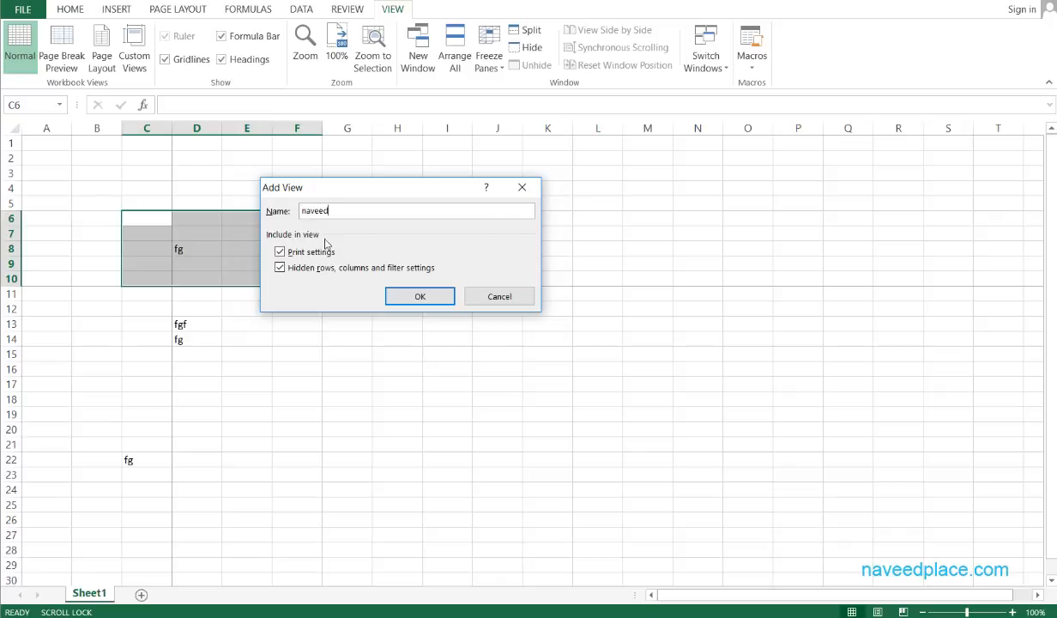
{"action": "left_click", "coordinate": [420, 296]}
Move the selection to cell H15 and show the saved custom view
{"action": "left_click", "coordinate": [382, 354]}
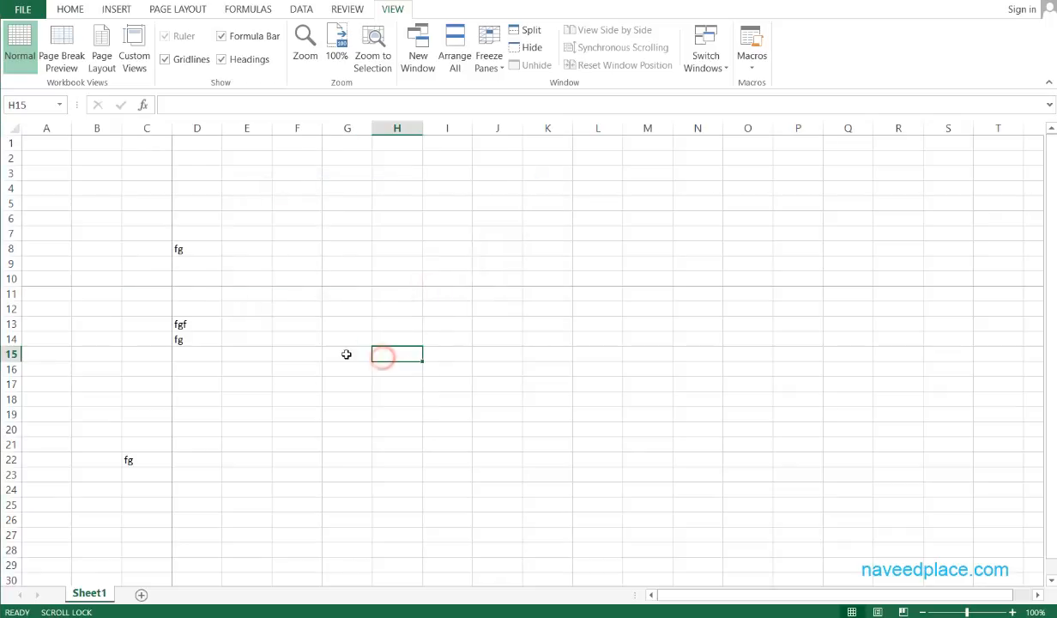
{"action": "left_click", "coordinate": [138, 68]}
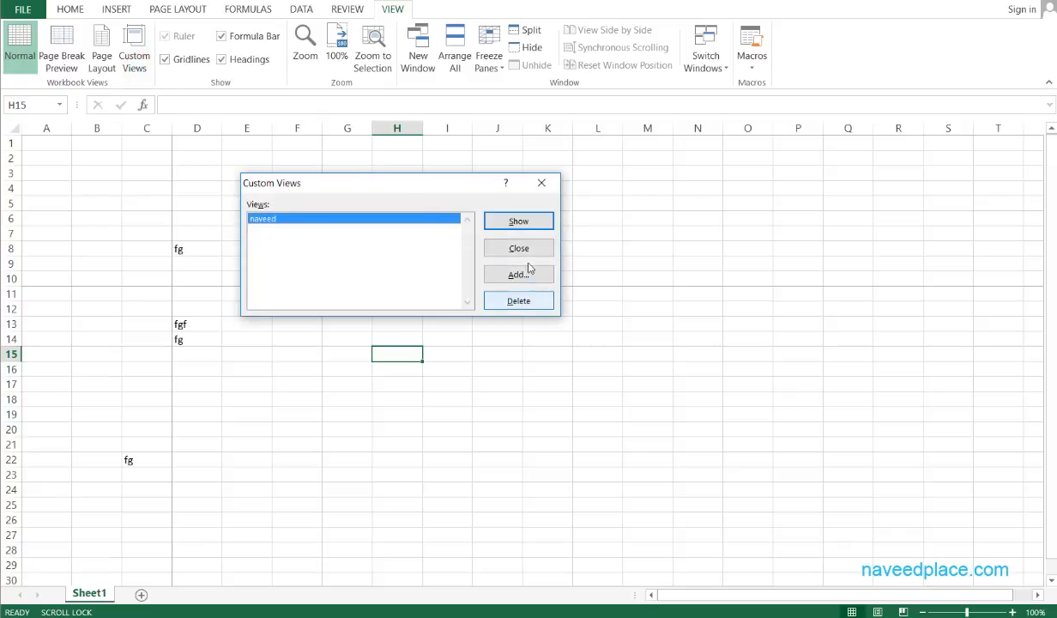
{"action": "left_click", "coordinate": [517, 222]}
Select cell J17, show the saved custom view again, and review the list of custom views
{"action": "left_click", "coordinate": [477, 385]}
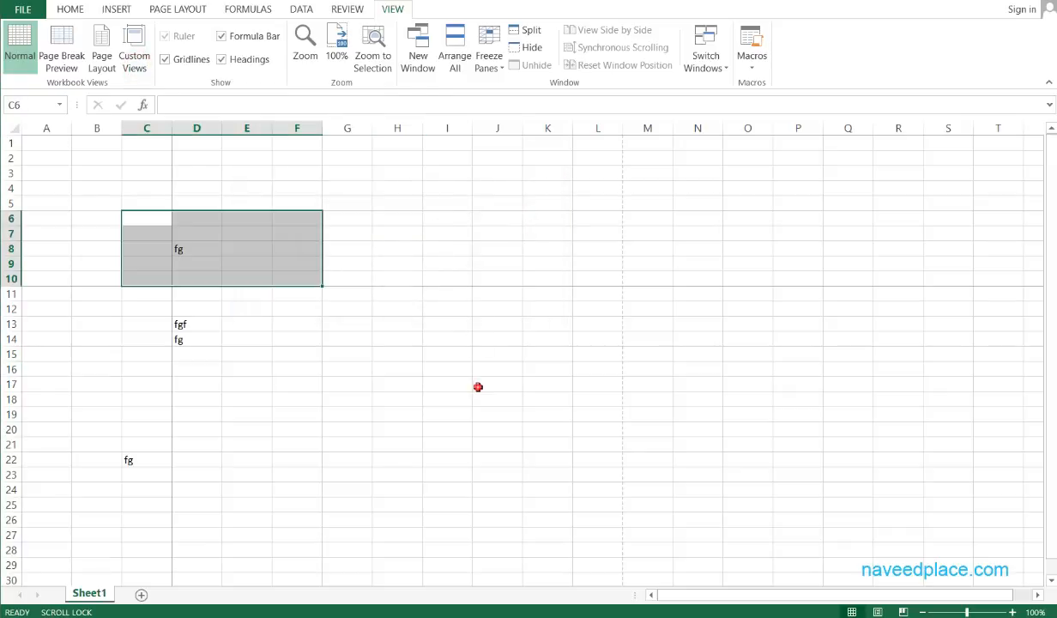
{"action": "left_click", "coordinate": [134, 60]}
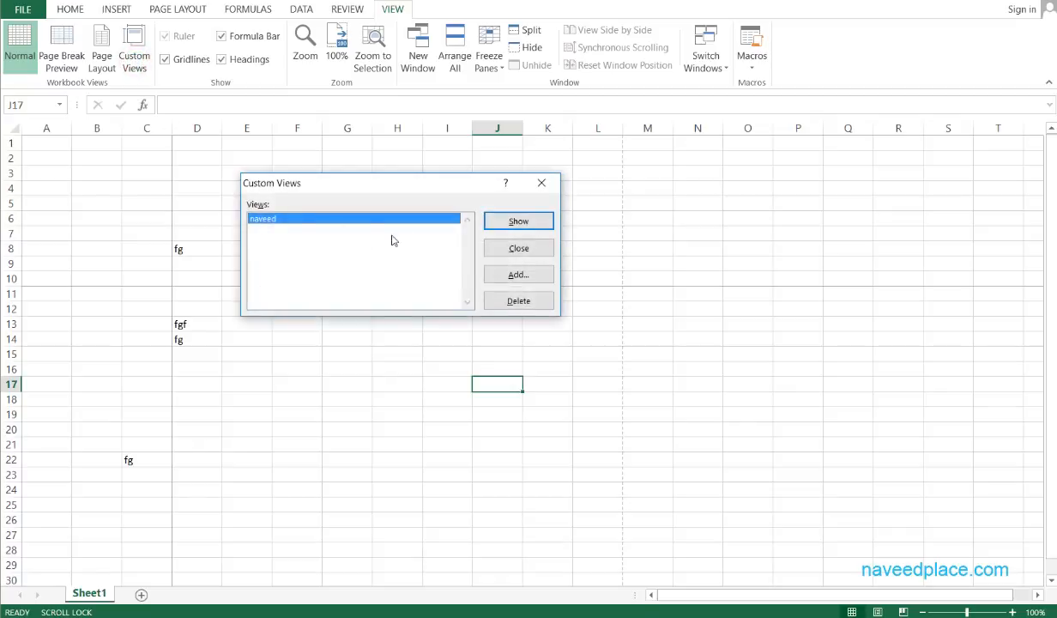
{"action": "left_click_drag", "start_coordinate": [390, 179], "coordinate": [670, 220]}
{"action": "left_click", "coordinate": [796, 260]}
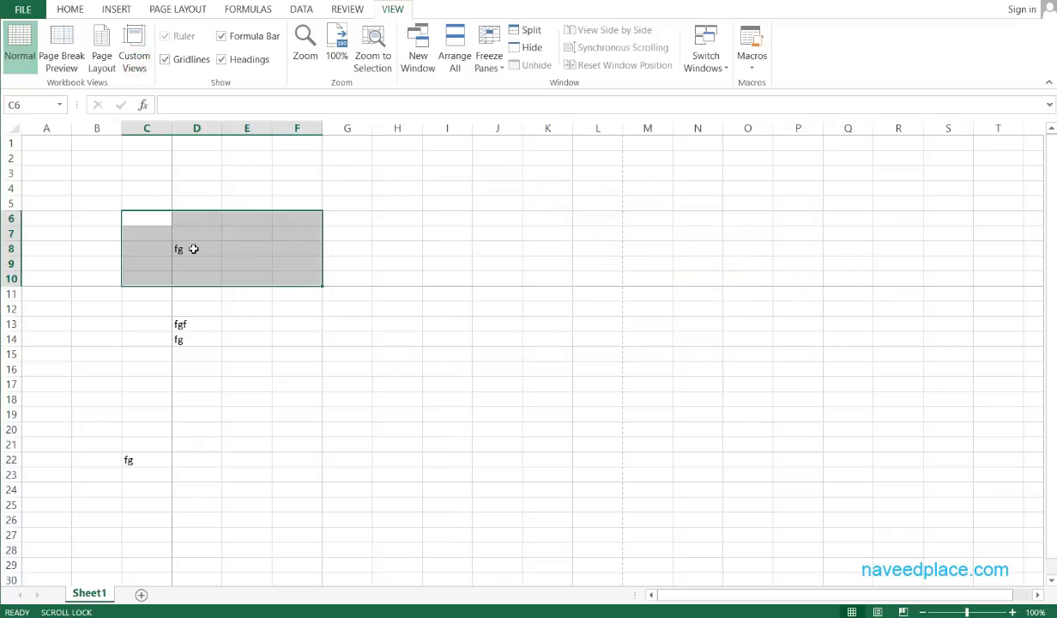
{"action": "left_click", "coordinate": [133, 61]}
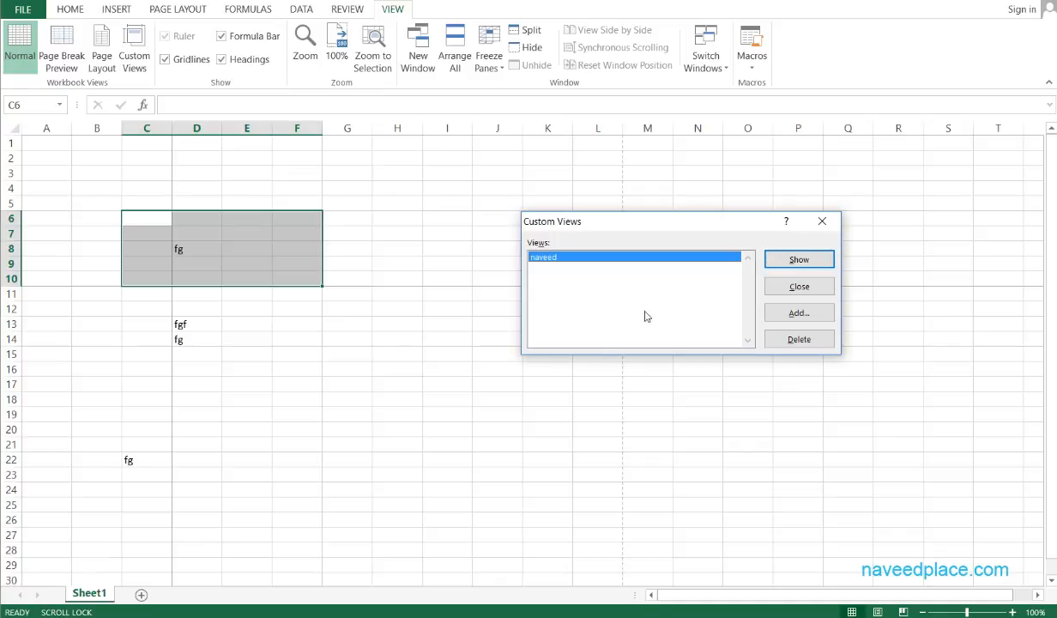
{"action": "left_click", "coordinate": [824, 223]}
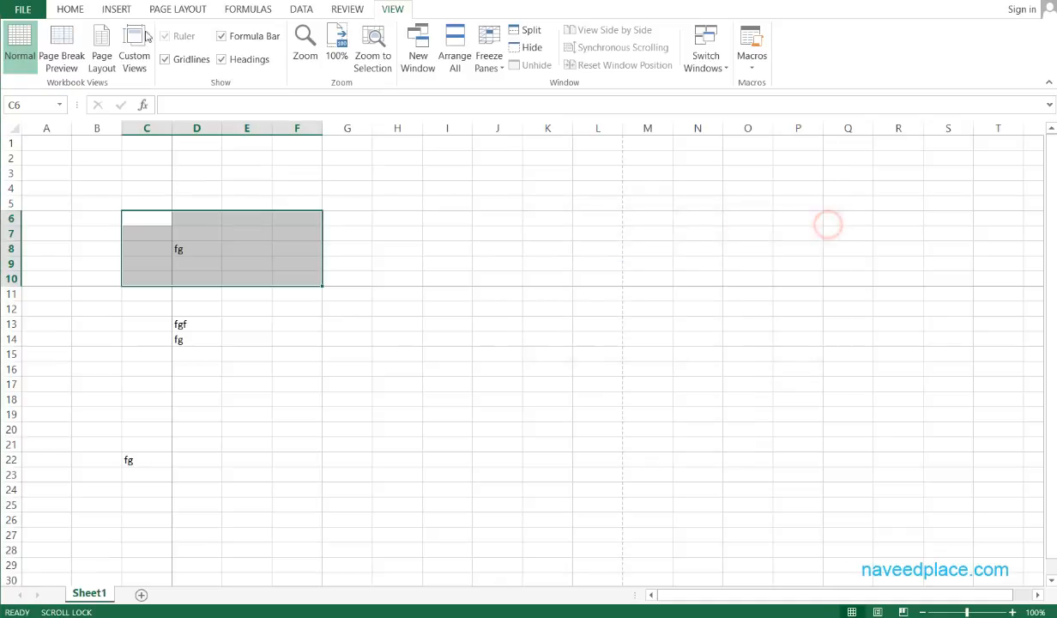
Hide and restore the sheet's gridlines, the row and column headings, and the formula bar
{"action": "left_click", "coordinate": [165, 59]}
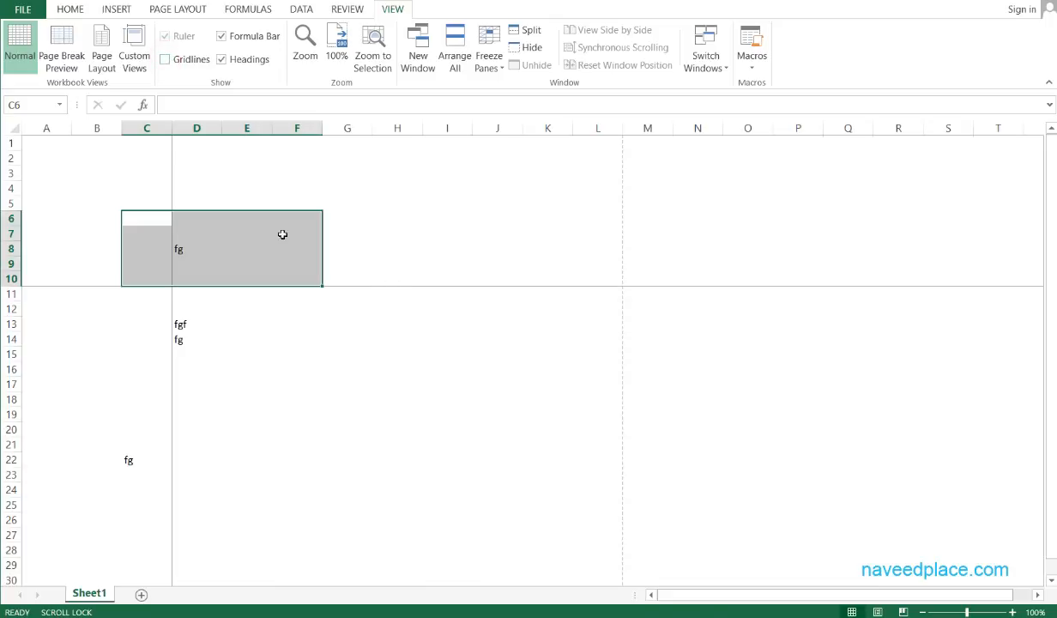
{"action": "left_click", "coordinate": [165, 59]}
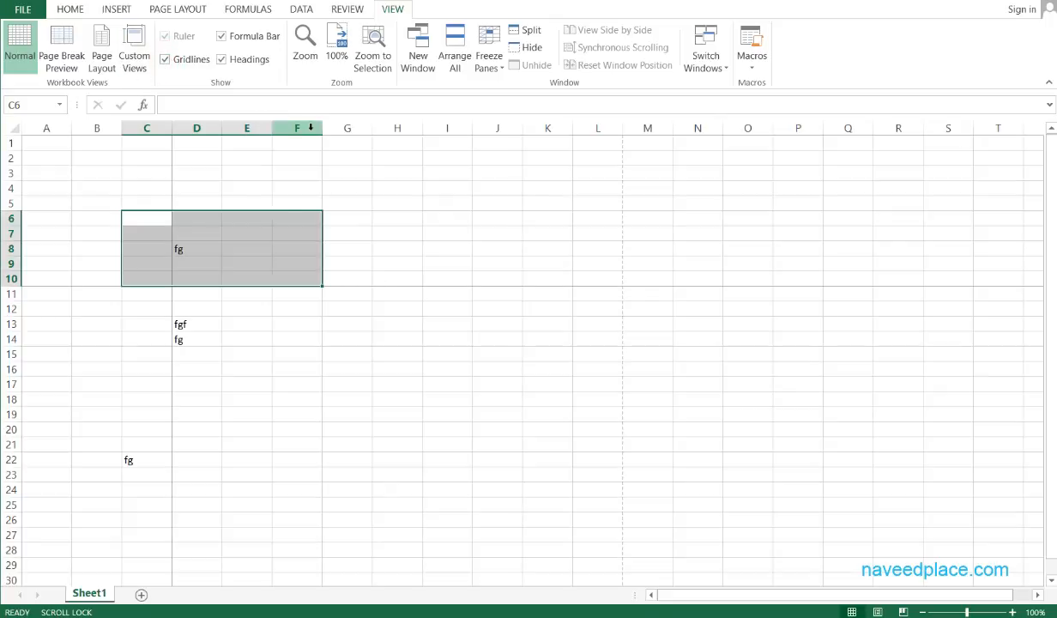
{"action": "left_click", "coordinate": [221, 59]}
{"action": "left_click", "coordinate": [221, 60]}
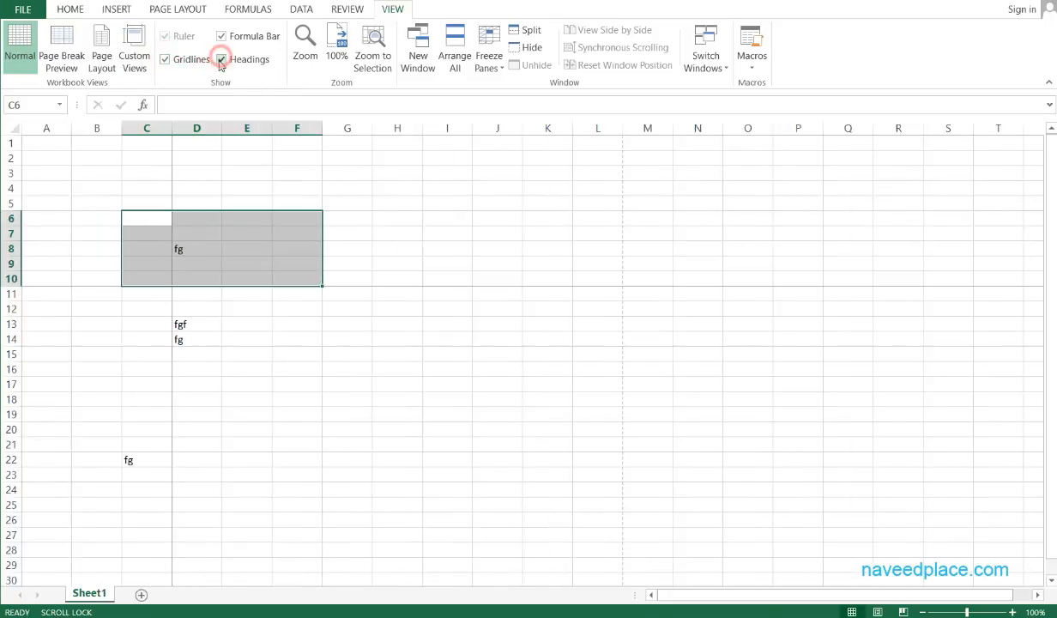
{"action": "left_click", "coordinate": [222, 37]}
{"action": "left_click", "coordinate": [223, 37]}
Look at the magnification options, zoom to the selected range C6:F10, and return to 100%
{"action": "left_click", "coordinate": [304, 40]}
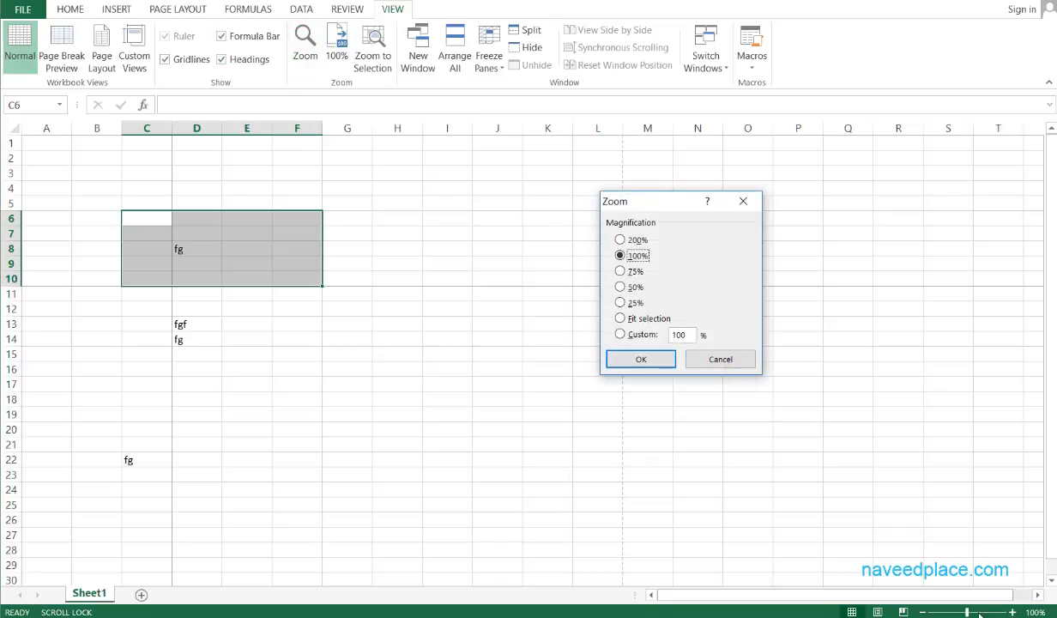
{"action": "left_click", "coordinate": [718, 359]}
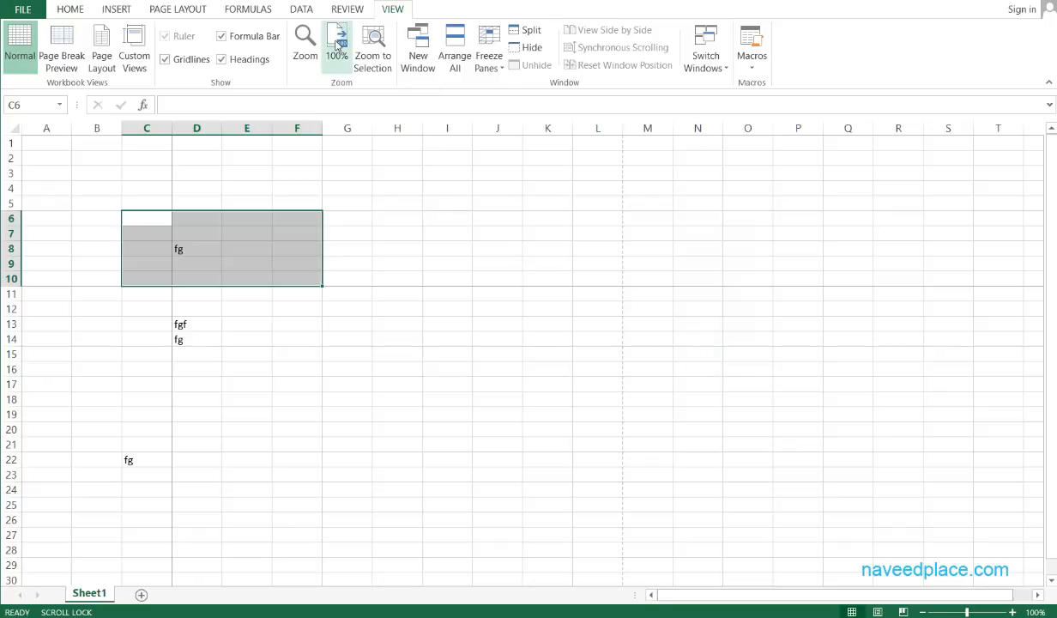
{"action": "left_click", "coordinate": [372, 48]}
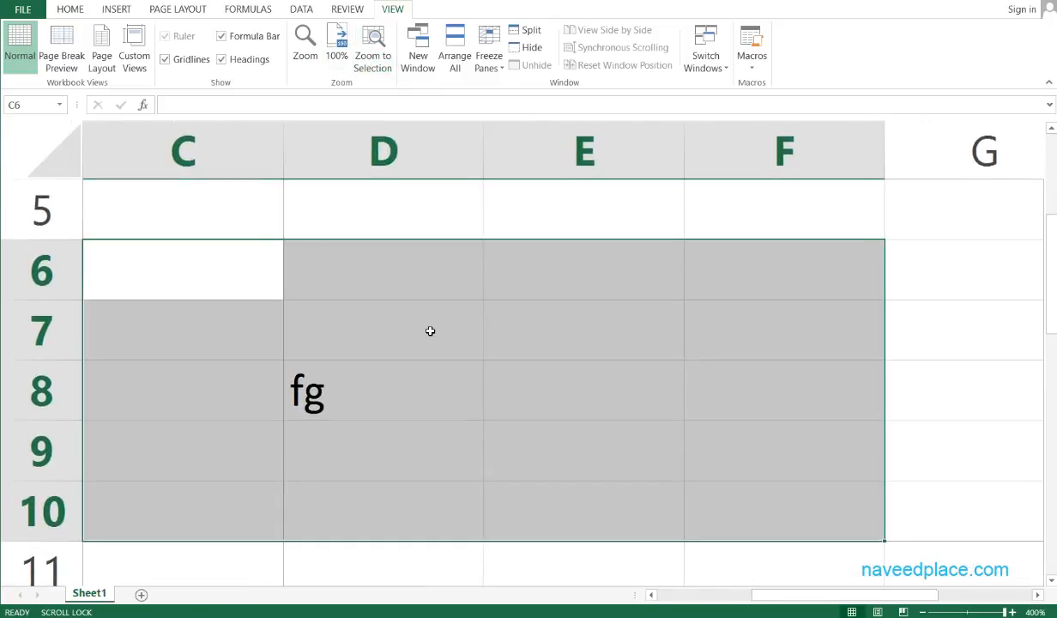
{"action": "left_click", "coordinate": [336, 47]}
Select range C7:E11, zoom to that selection, and reset the magnification to 100%
{"action": "left_click", "coordinate": [245, 206]}
{"action": "left_click_drag", "start_coordinate": [67, 171], "coordinate": [172, 227]}
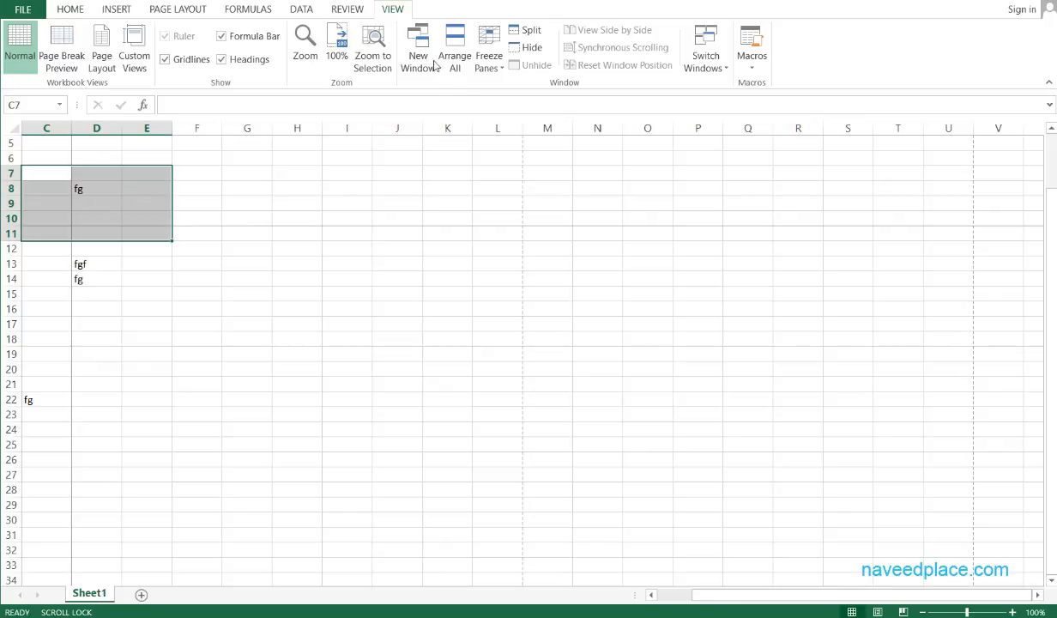
{"action": "left_click", "coordinate": [376, 52]}
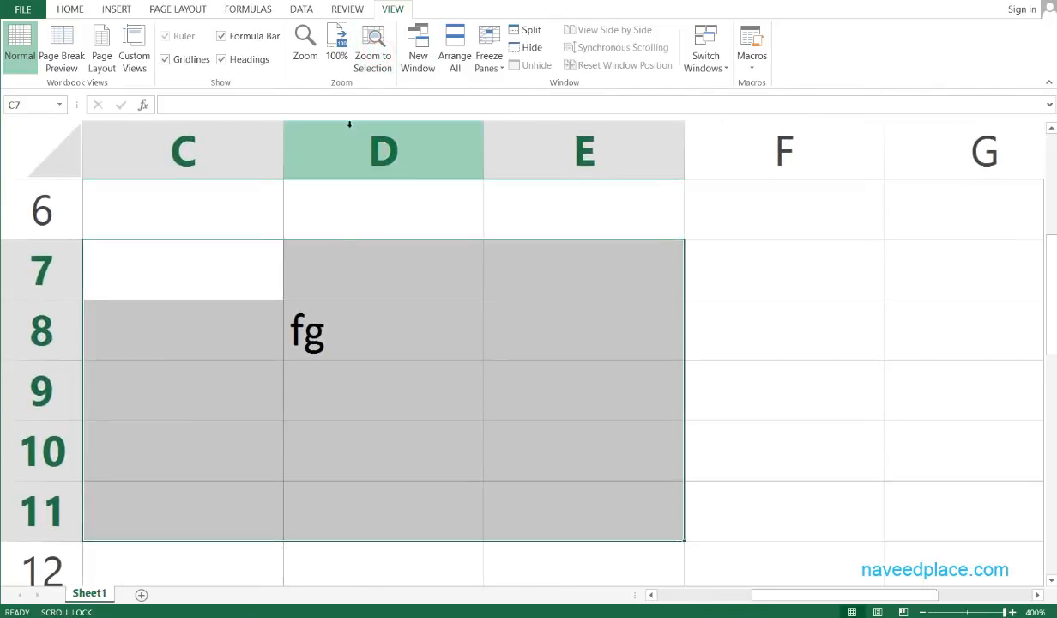
{"action": "left_click", "coordinate": [336, 47]}
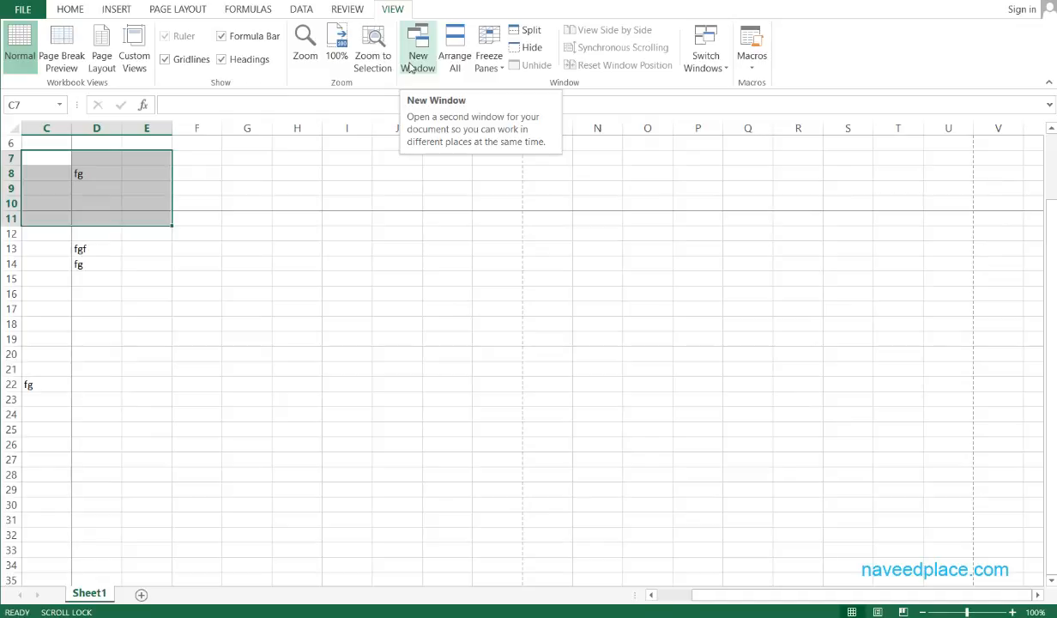
Open a second window of the workbook and arrange the windows with the Tiled option
{"action": "left_click", "coordinate": [410, 67]}
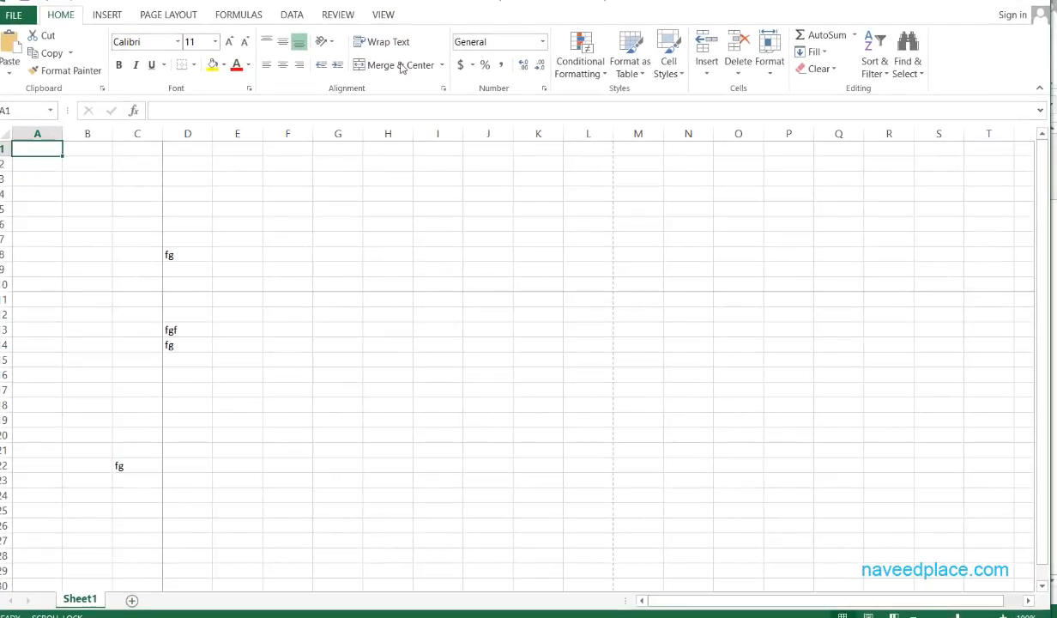
{"action": "left_click", "coordinate": [330, 15]}
{"action": "left_click", "coordinate": [376, 14]}
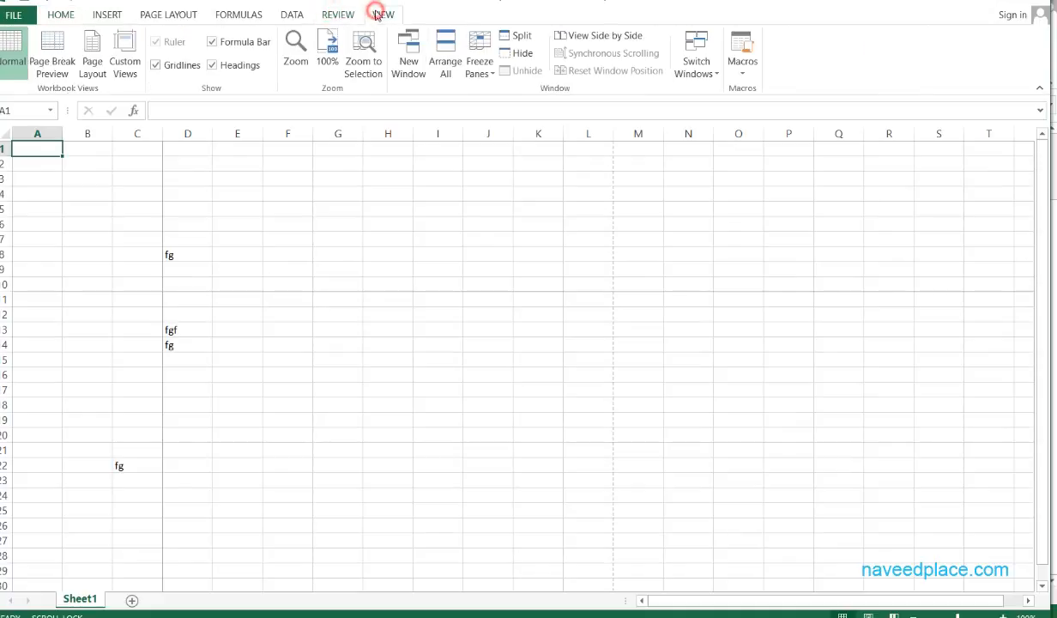
{"action": "left_click", "coordinate": [444, 66]}
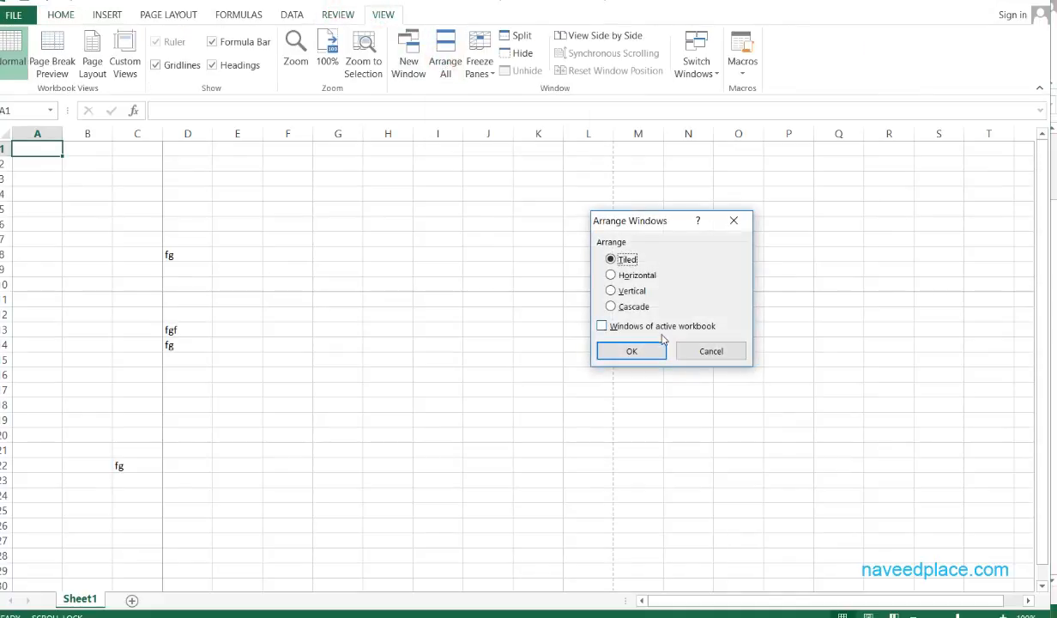
{"action": "left_click", "coordinate": [621, 347]}
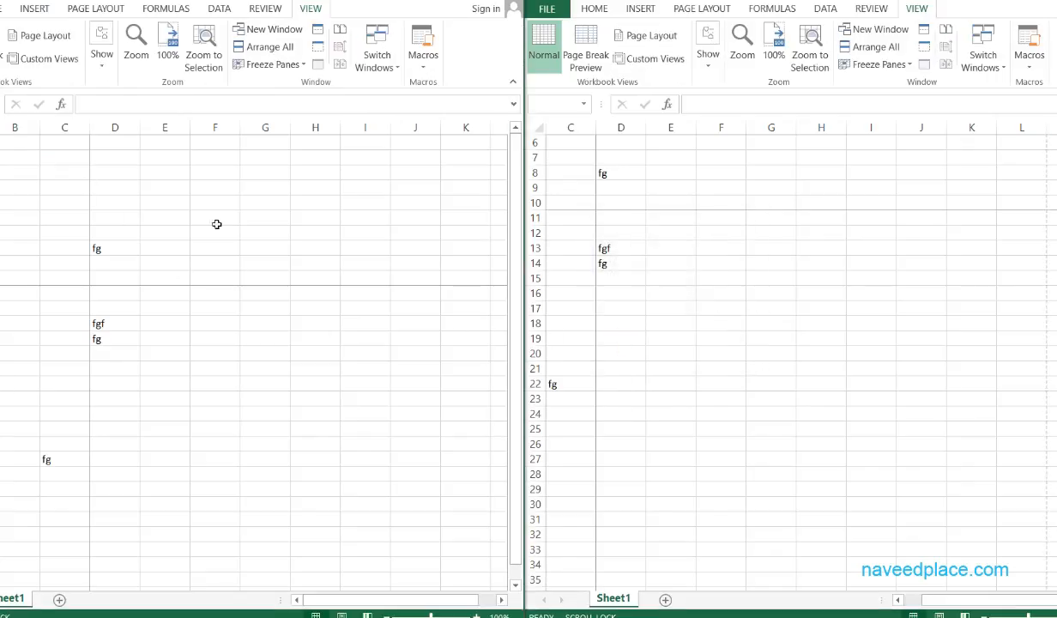
Enter dsds in cell F4 and sds in cell A3 in the newly opened tiled window
{"action": "left_click", "coordinate": [204, 187]}
{"action": "type", "text": "dsds"}
{"action": "left_click", "coordinate": [718, 254]}
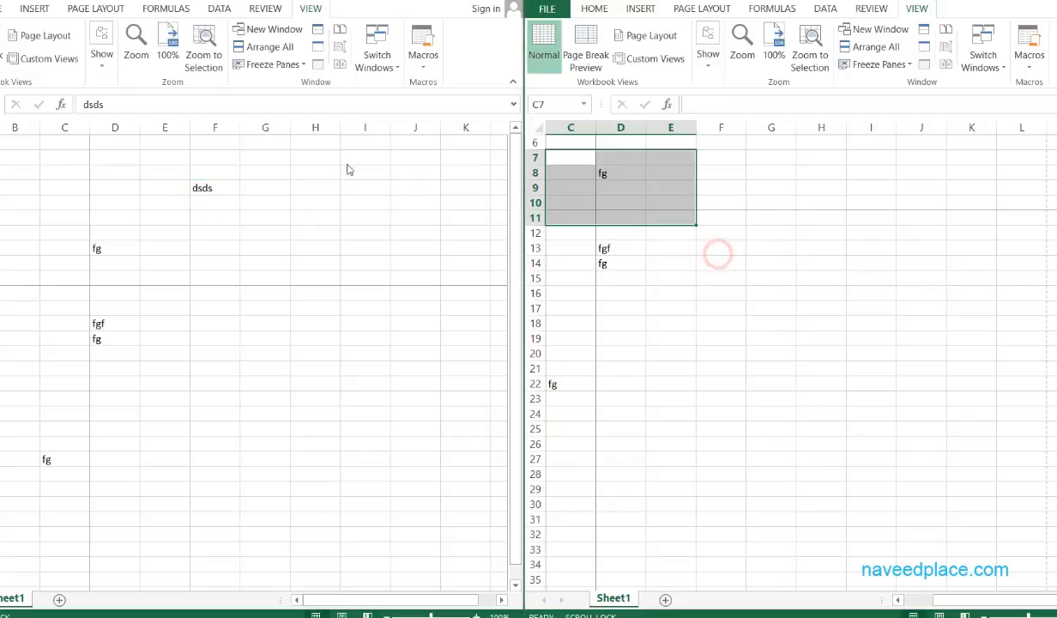
{"action": "left_click", "coordinate": [22, 177]}
{"action": "left_click", "coordinate": [159, 201]}
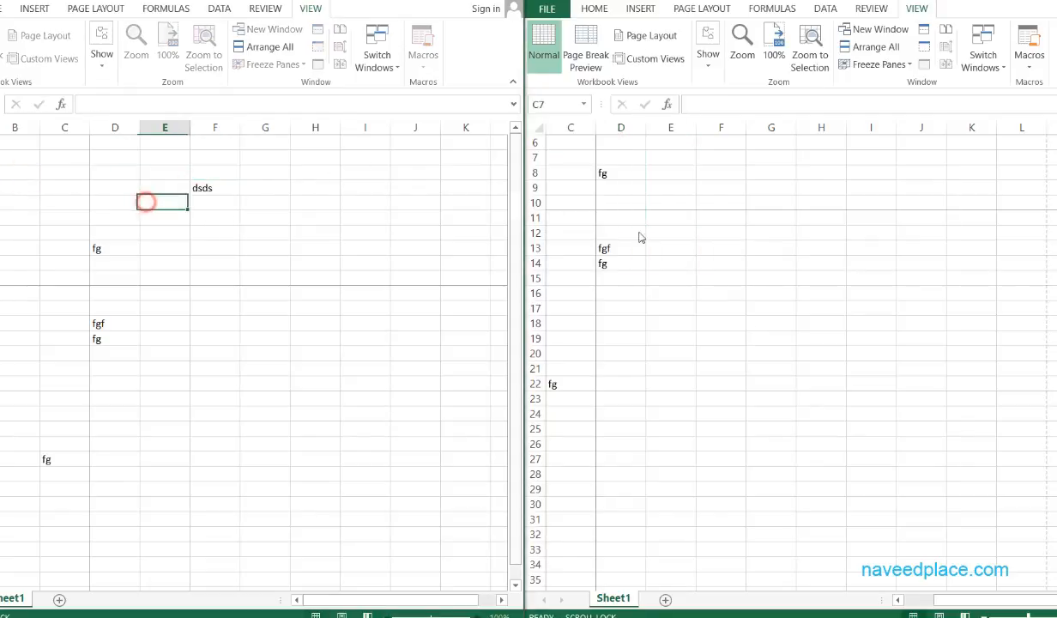
Enter d in cell E5 and sdsdssdsd in cell I6 of the new window
{"action": "left_click", "coordinate": [986, 609]}
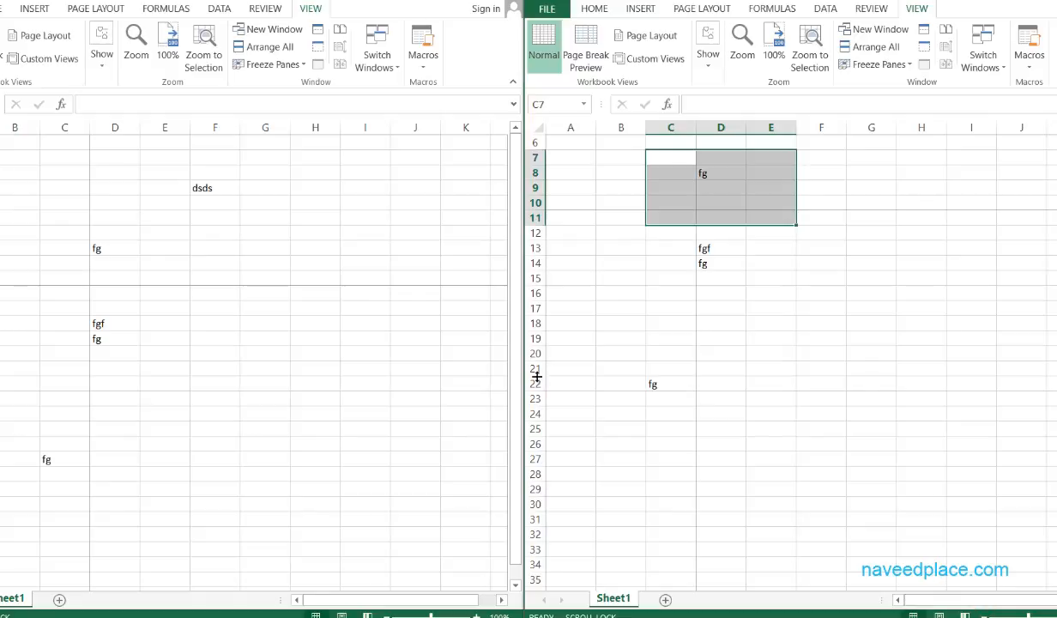
{"action": "left_click", "coordinate": [362, 293]}
{"action": "type", "text": "d"}
{"action": "left_click", "coordinate": [380, 224]}
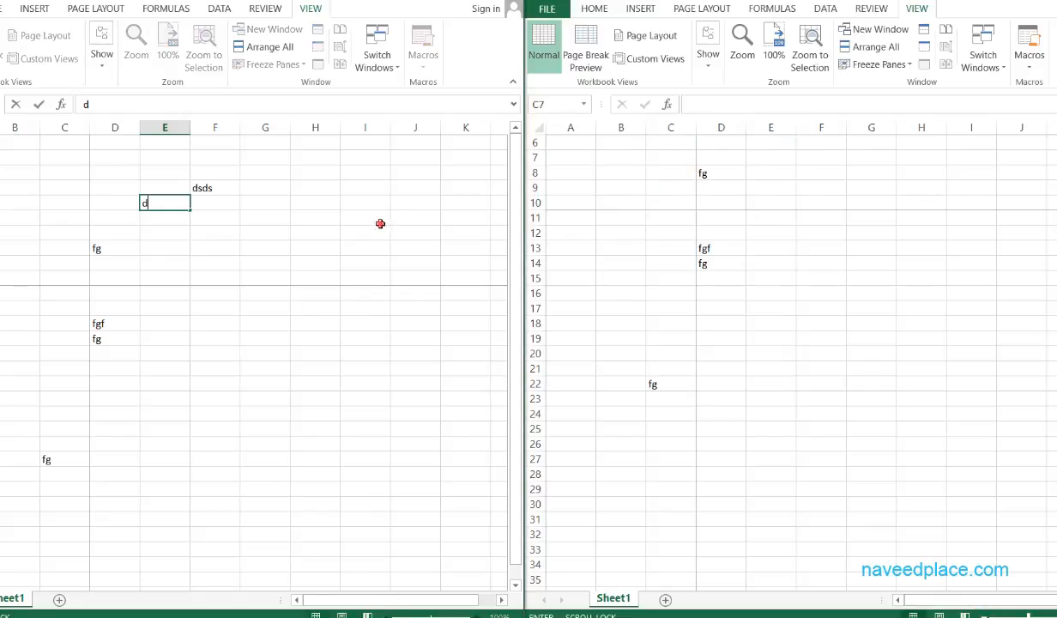
{"action": "type", "text": "sdsdssdsd"}
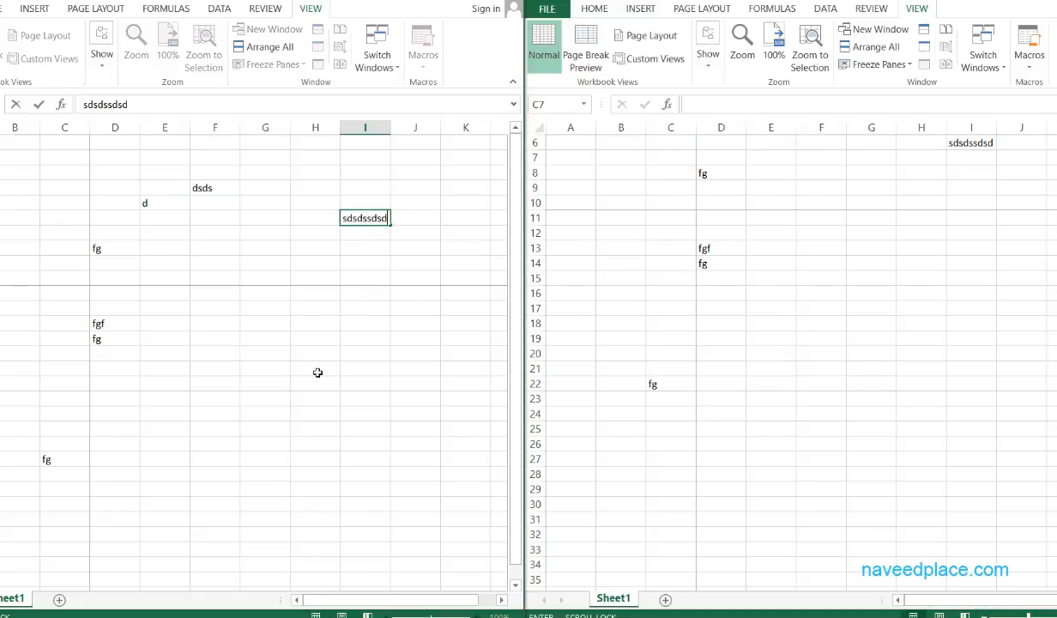
Enter sdsdsdsdsdsds in cell H16 and sdsdsds in cell I20 of the new window
{"action": "left_click", "coordinate": [316, 369]}
{"action": "type", "text": "sdsdsdsdsdsds"}
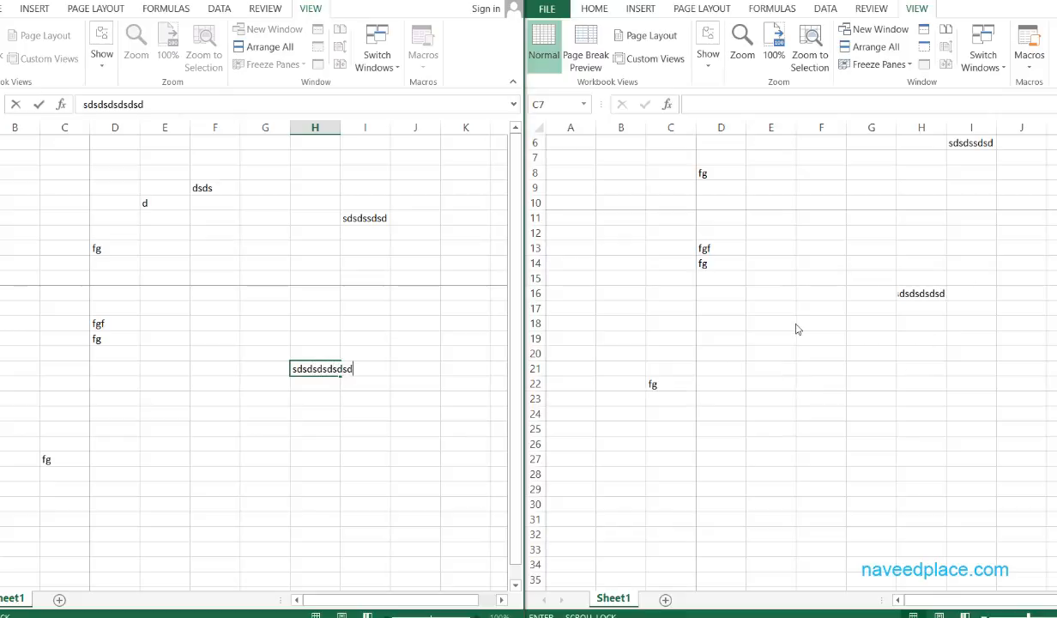
{"action": "left_click", "coordinate": [353, 432]}
{"action": "type", "text": "sdsdsds"}
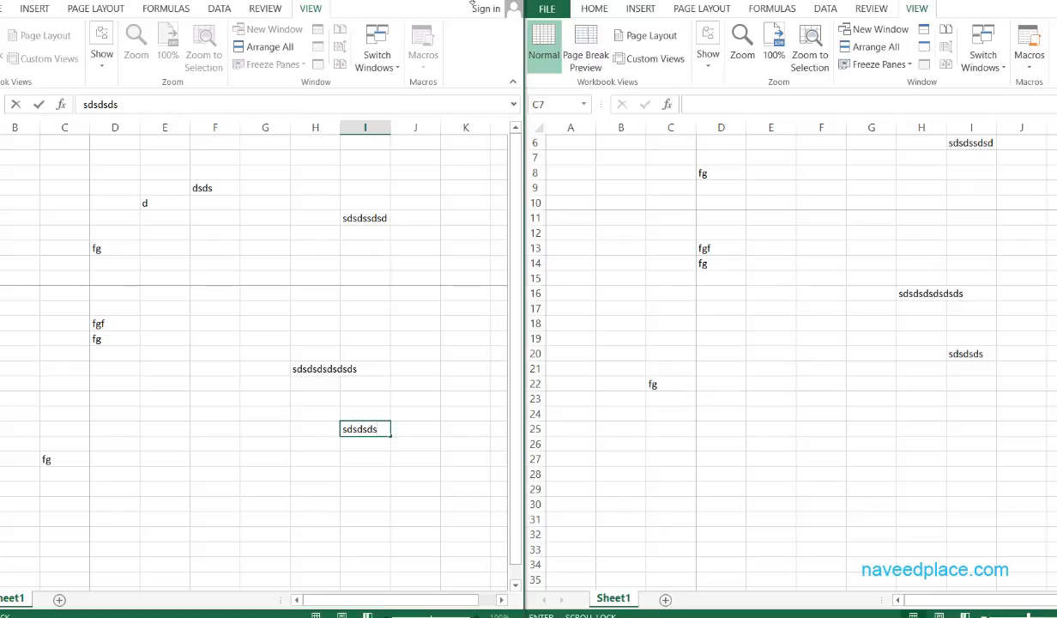
Return from the tiled arrangement to a single full-size workbook window
{"action": "left_click", "coordinate": [1054, 1]}
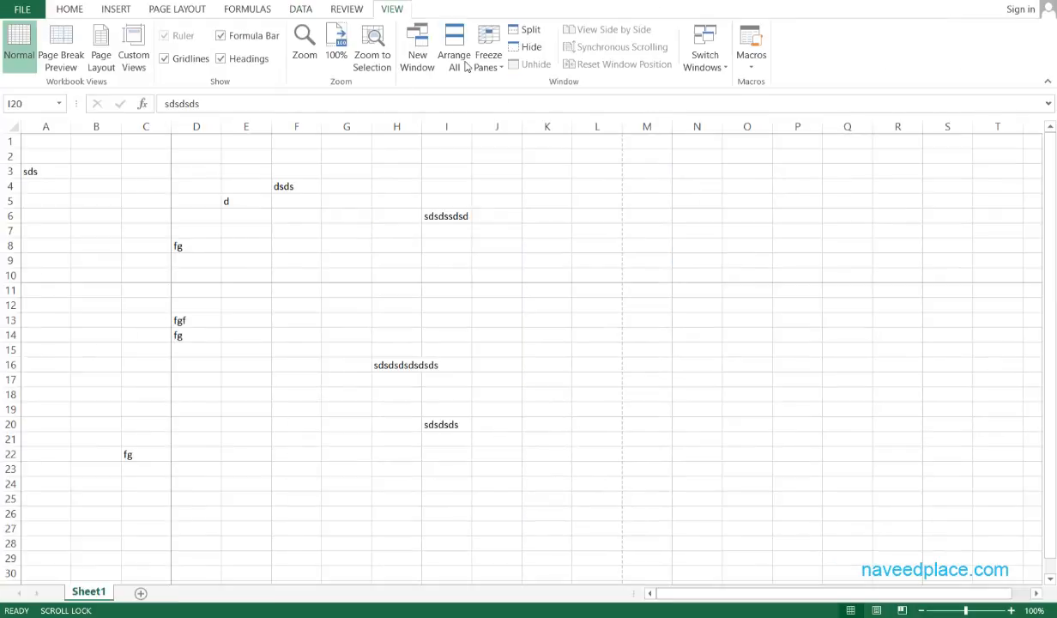
{"action": "left_click", "coordinate": [70, 364]}
{"action": "key", "text": "F2"}
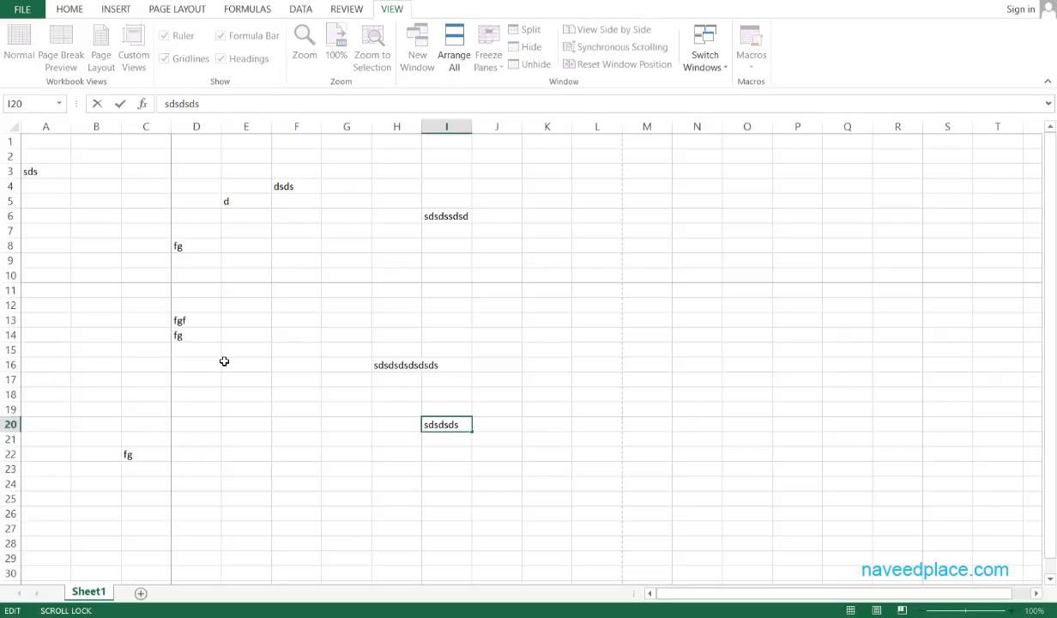
Enlarge the start of the sheet to 250% magnification with column A in view
{"action": "scroll", "coordinate": [216, 352], "scroll_direction": "down", "scroll_amount": 20}
{"action": "left_click", "coordinate": [202, 344]}
{"action": "scroll", "coordinate": [128, 279], "scroll_direction": "up", "scroll_amount": 20}
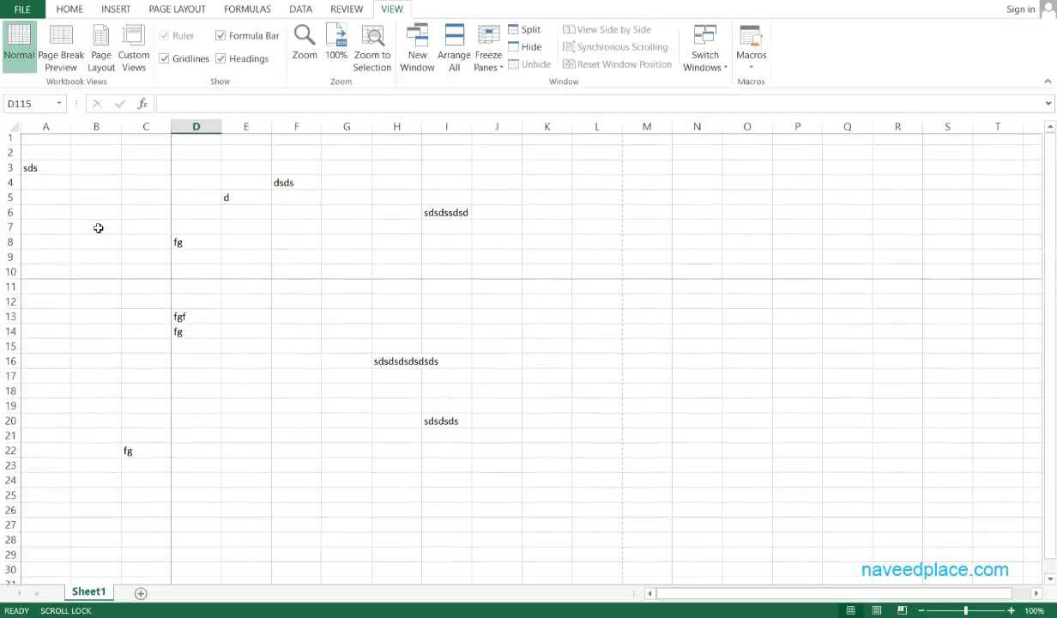
{"action": "scroll", "coordinate": [99, 215], "scroll_direction": "up", "scroll_amount": 5}
{"action": "scroll", "coordinate": [99, 204], "scroll_direction": "up", "scroll_amount": 5}
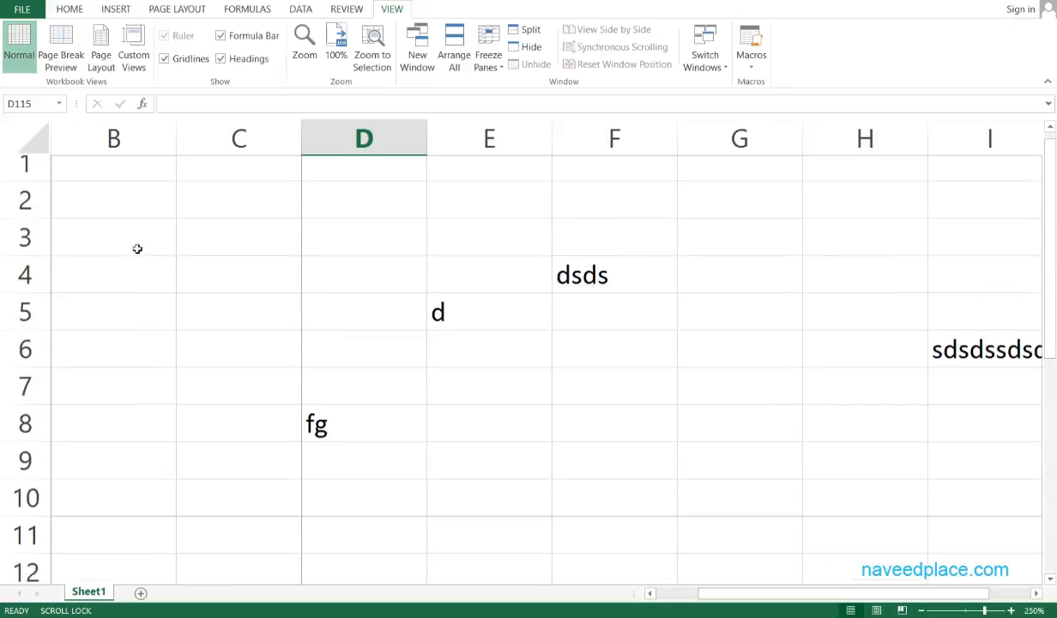
{"action": "left_click", "coordinate": [85, 177]}
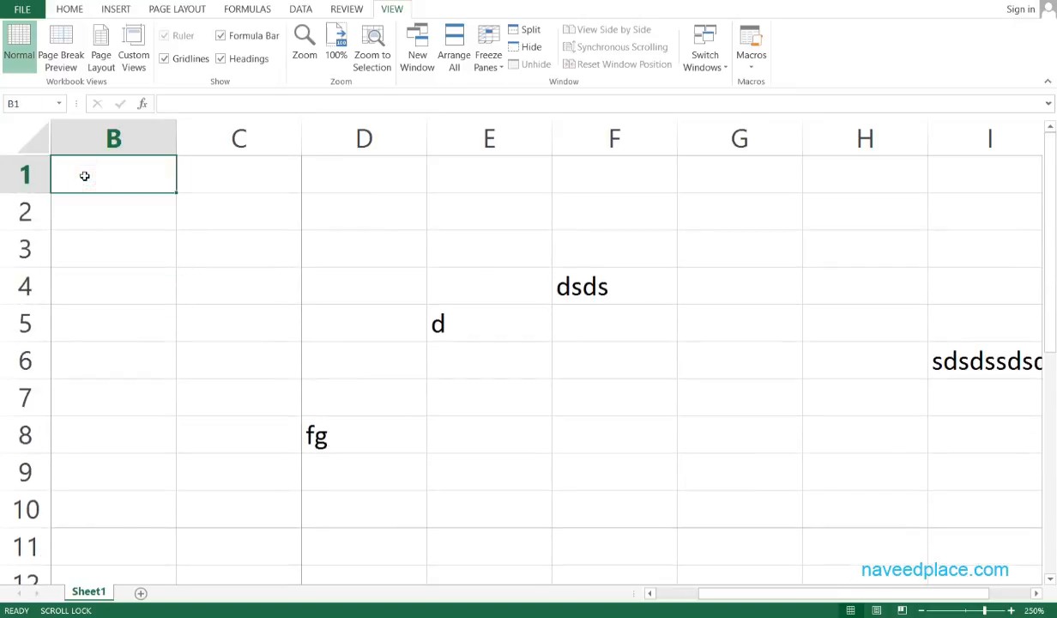
{"action": "key", "text": "Left"}
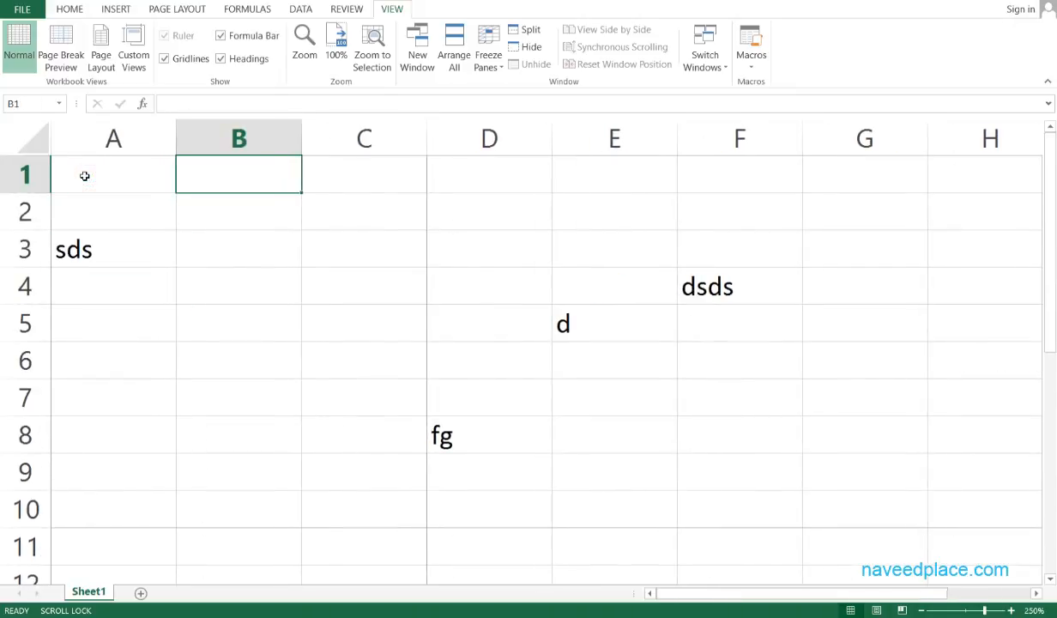
Enter the column headings S.no in cell A1 and Names in cell B1, and select cell A2
{"action": "left_click", "coordinate": [69, 178]}
{"action": "type", "text": "S.no"}
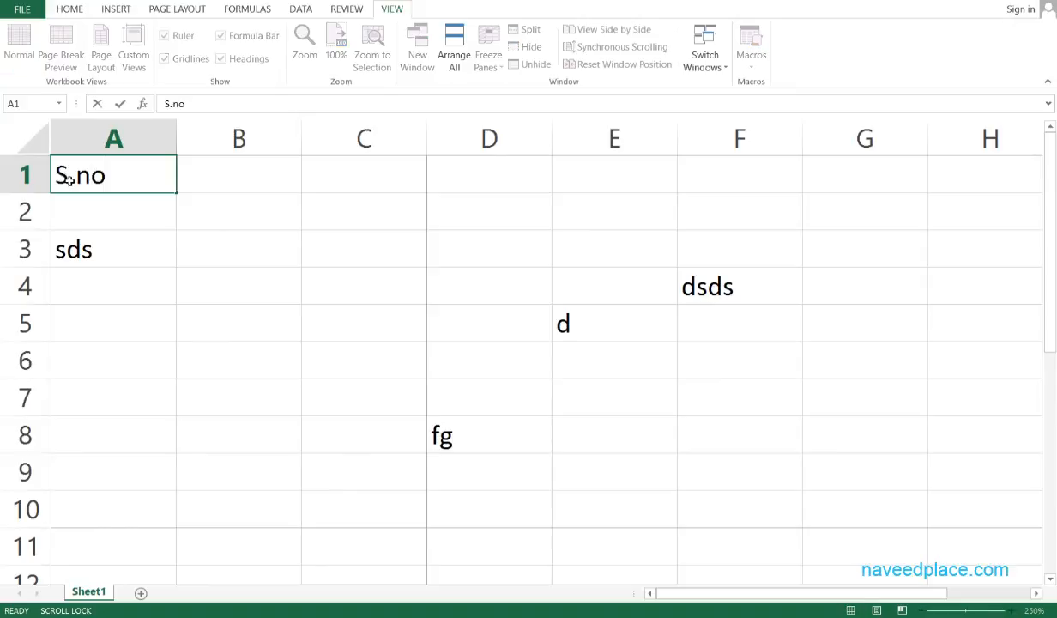
{"action": "key", "text": "Tab"}
{"action": "type", "text": "Names"}
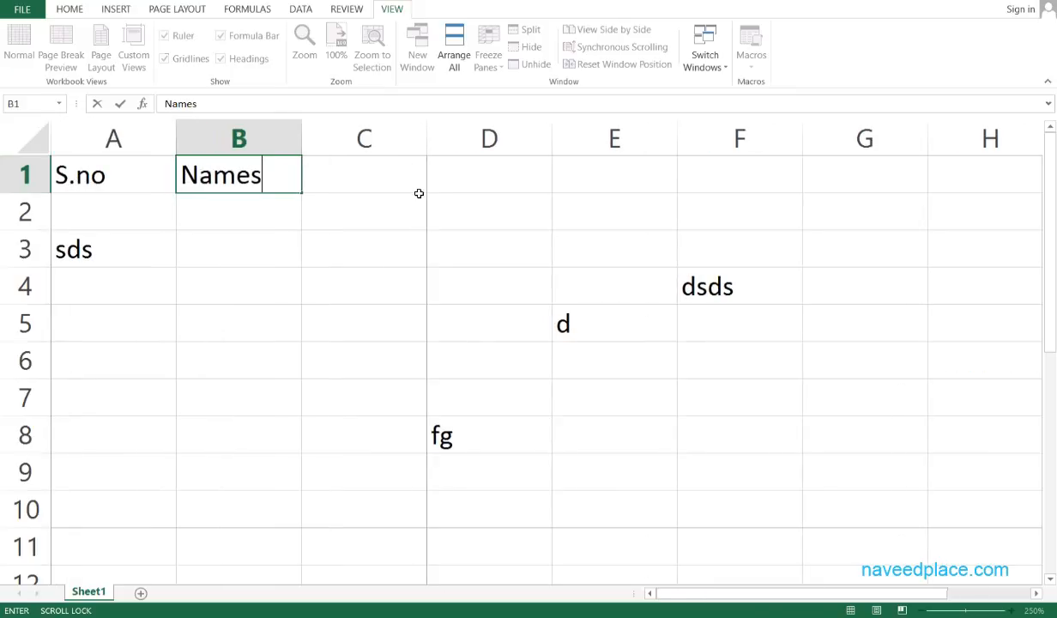
{"action": "left_click", "coordinate": [446, 230]}
{"action": "left_click", "coordinate": [123, 170]}
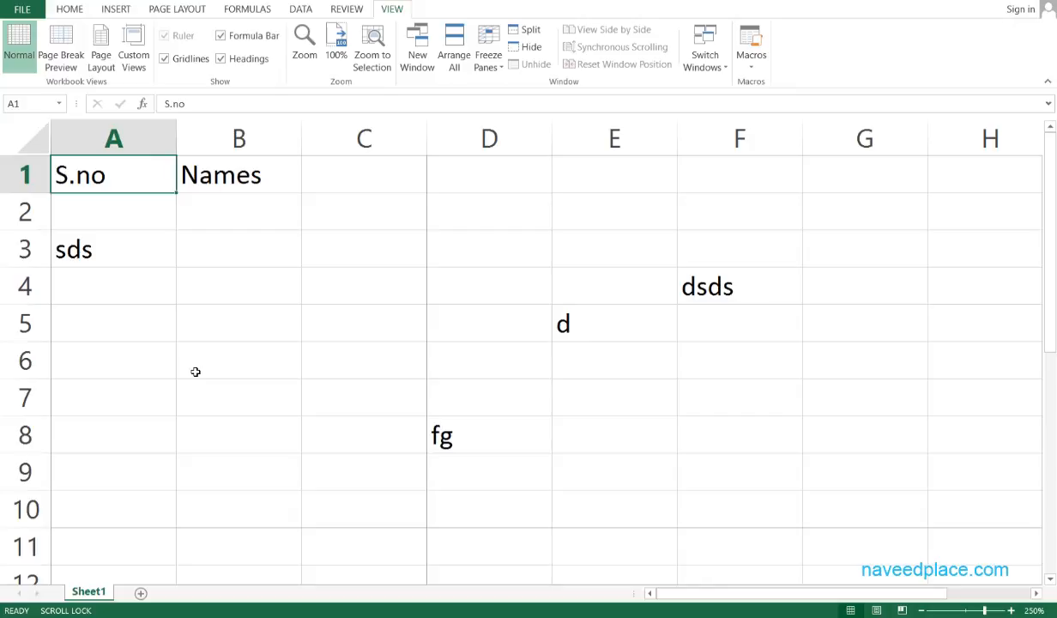
{"action": "left_click", "coordinate": [120, 218]}
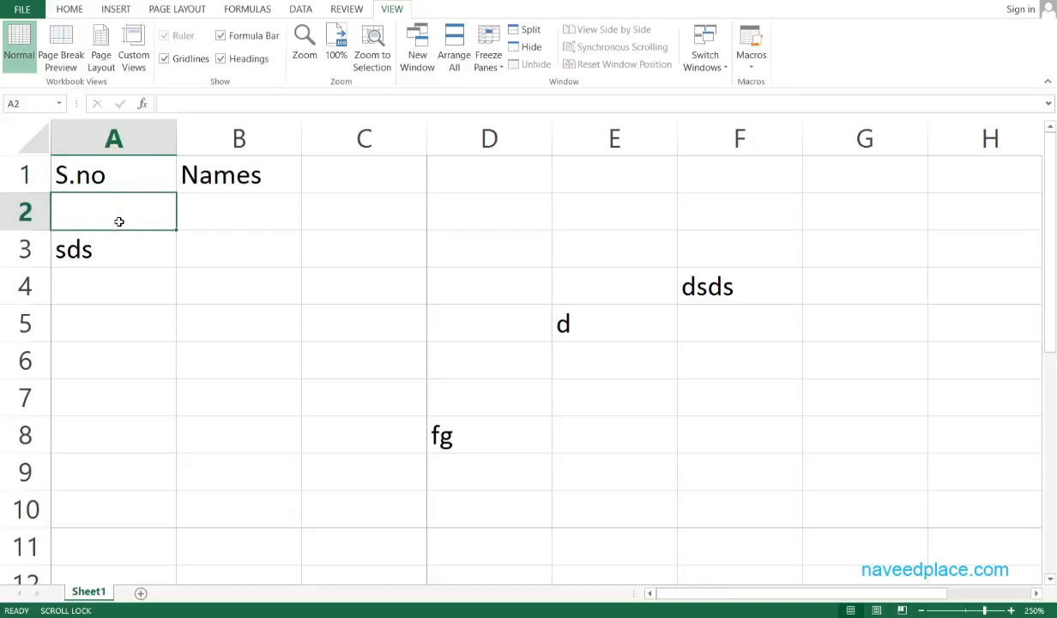
Go far down the sheet to around row 1208, check whether the row 1 headings stay in view, and return to the start
{"action": "scroll", "coordinate": [133, 240], "scroll_direction": "down", "scroll_amount": 20}
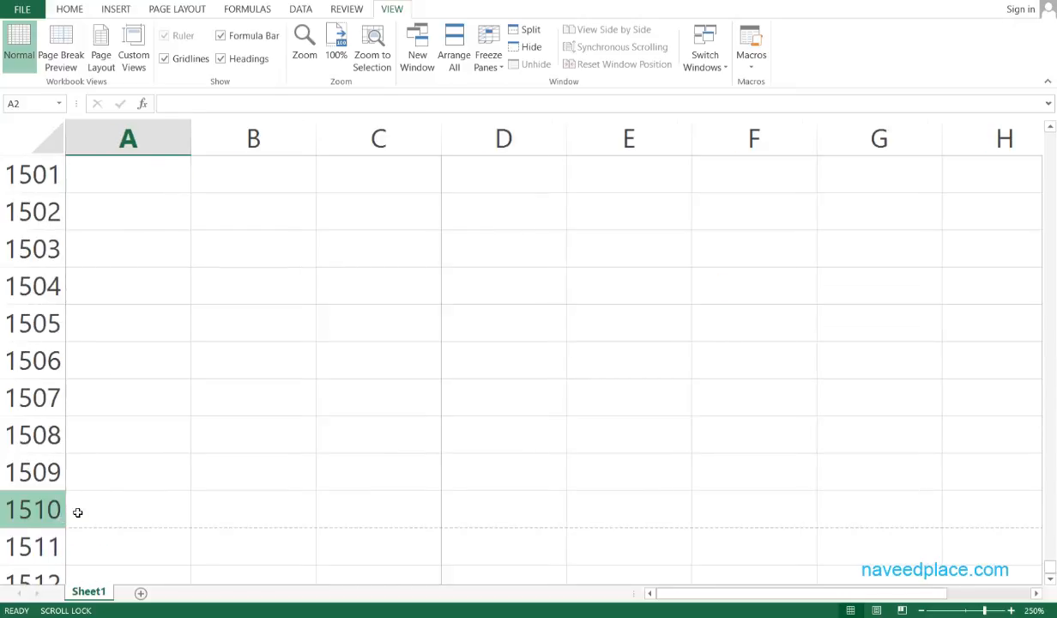
{"action": "scroll", "coordinate": [85, 506], "scroll_direction": "down", "scroll_amount": 20}
{"action": "scroll", "coordinate": [96, 506], "scroll_direction": "up", "scroll_amount": 20}
{"action": "scroll", "coordinate": [95, 506], "scroll_direction": "down", "scroll_amount": 20}
{"action": "scroll", "coordinate": [95, 506], "scroll_direction": "up", "scroll_amount": 20}
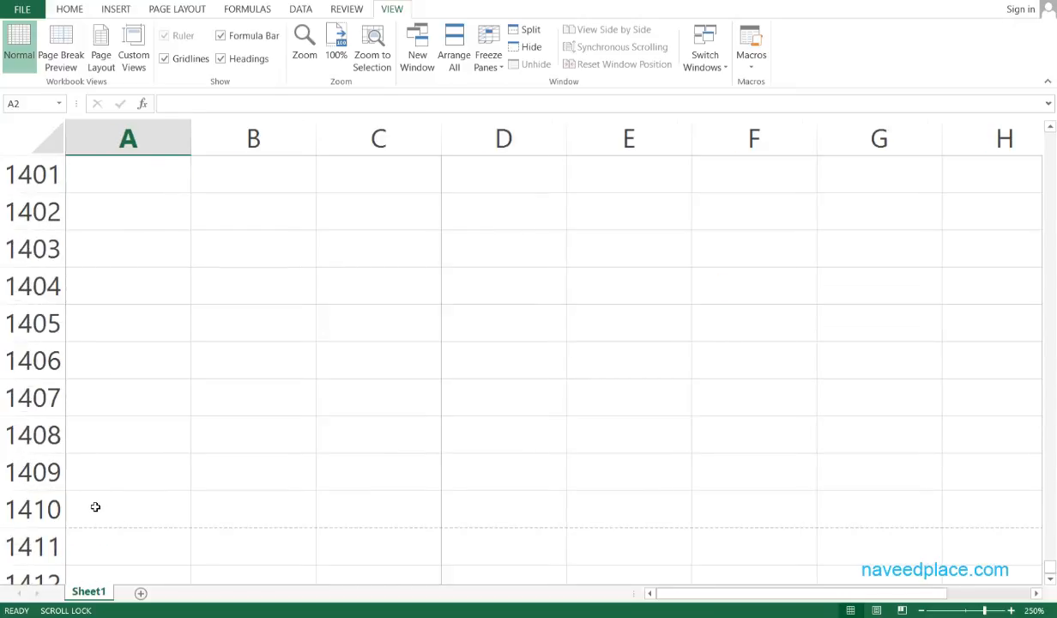
{"action": "scroll", "coordinate": [94, 507], "scroll_direction": "down", "scroll_amount": 20}
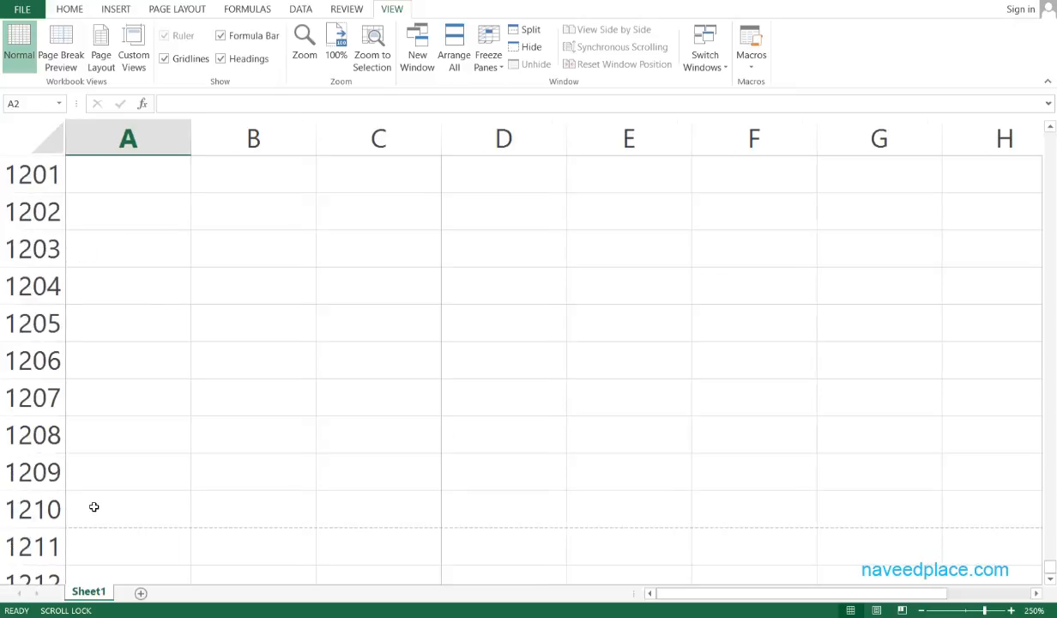
{"action": "left_click", "coordinate": [130, 429]}
{"action": "left_click", "coordinate": [257, 443]}
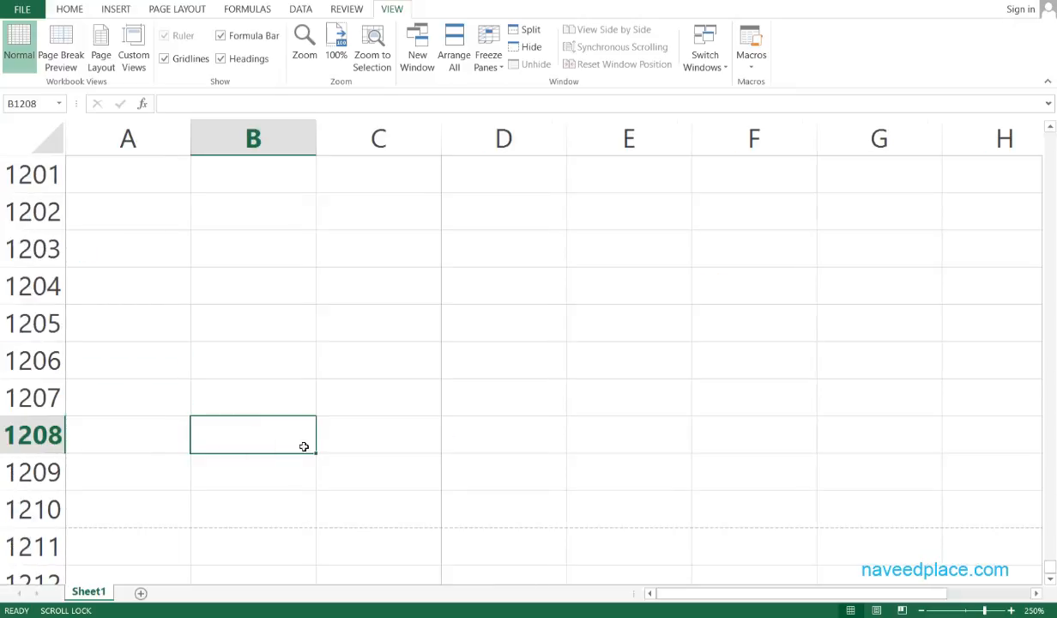
{"action": "left_click", "coordinate": [422, 439]}
{"action": "left_click", "coordinate": [107, 439]}
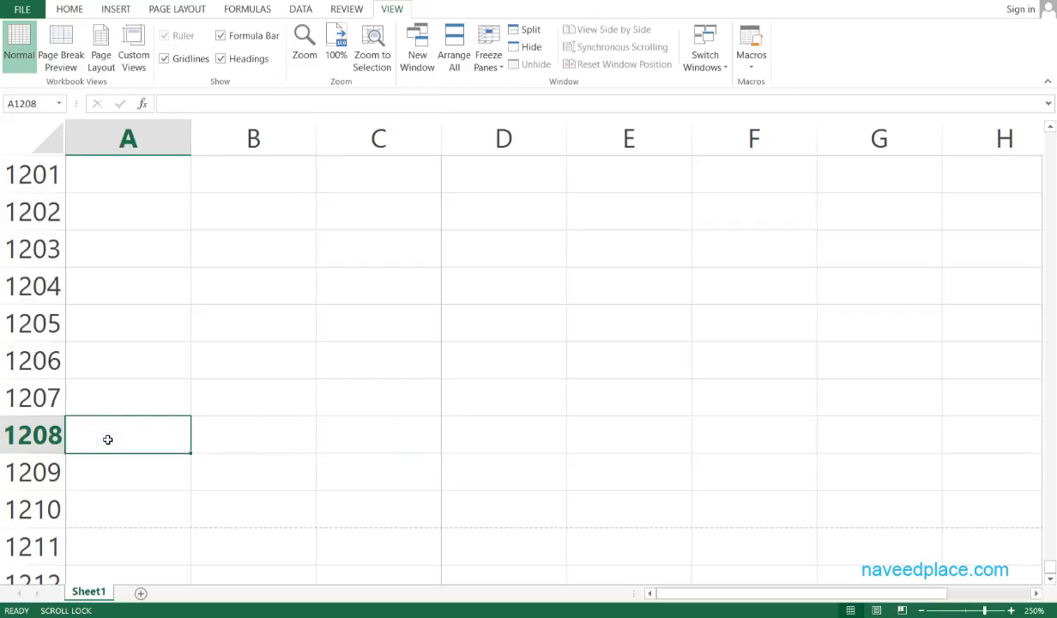
{"action": "scroll", "coordinate": [106, 439], "scroll_direction": "up", "scroll_amount": 20}
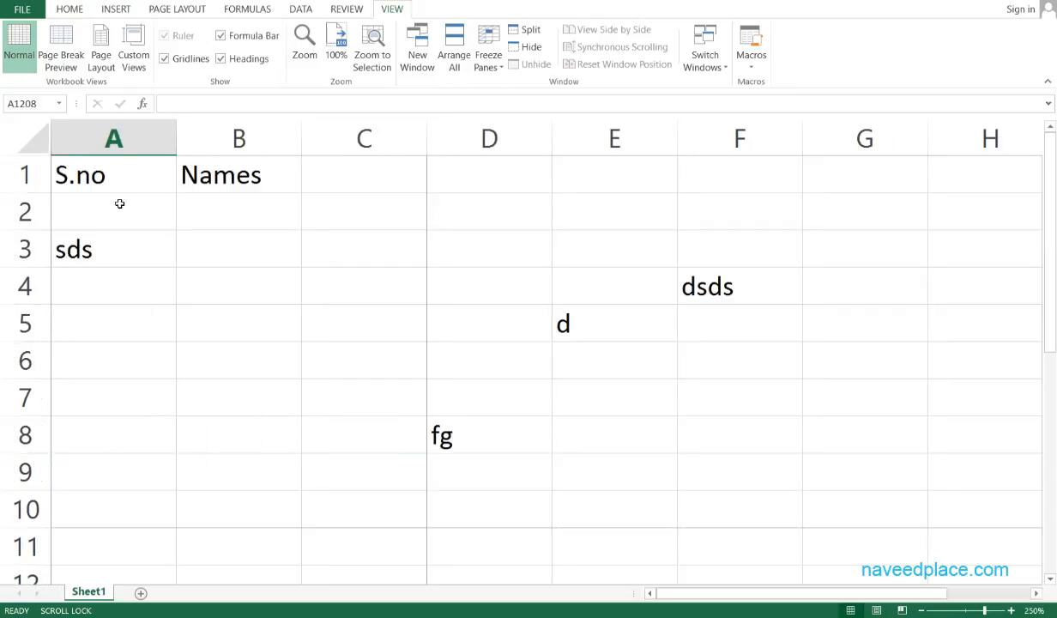
{"action": "left_click_drag", "start_coordinate": [66, 182], "coordinate": [408, 174]}
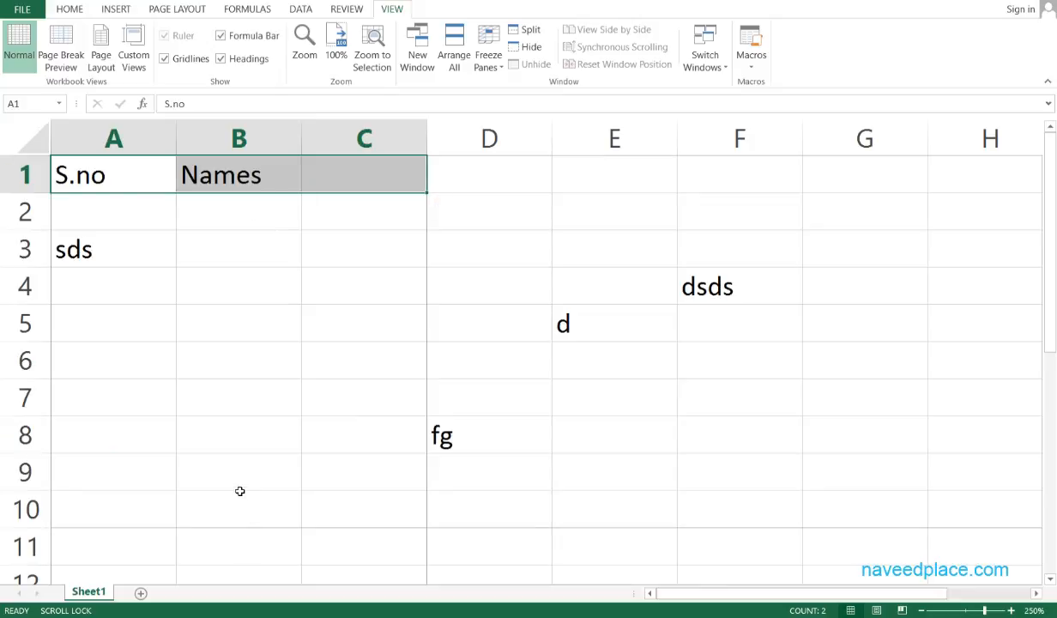
{"action": "left_click", "coordinate": [486, 62]}
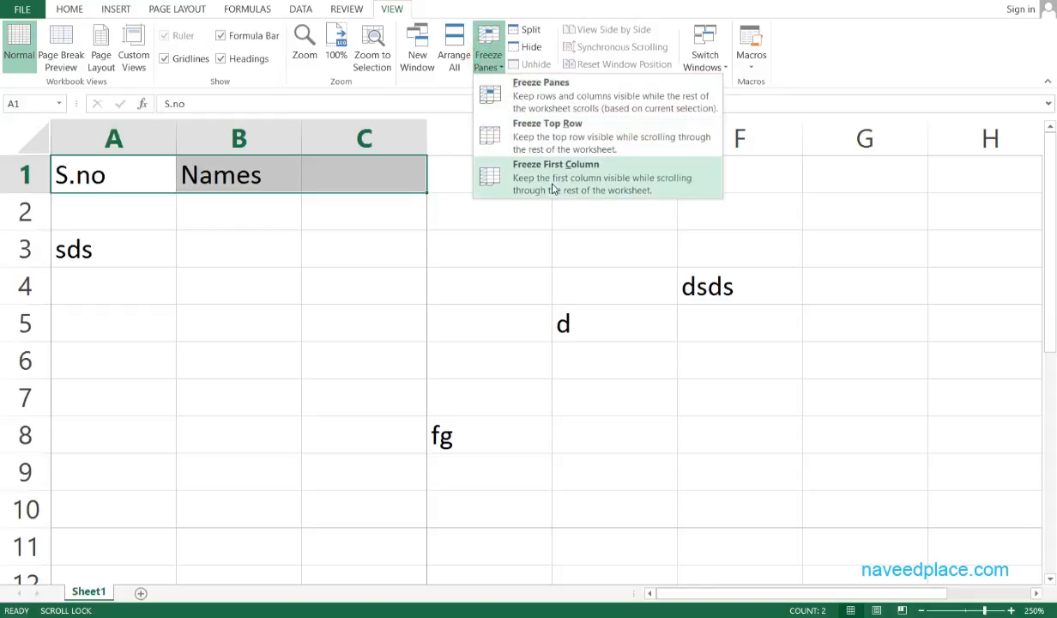
{"action": "left_click", "coordinate": [114, 281]}
{"action": "left_click_drag", "start_coordinate": [236, 284], "coordinate": [614, 286]}
{"action": "left_click_drag", "start_coordinate": [342, 172], "coordinate": [360, 509]}
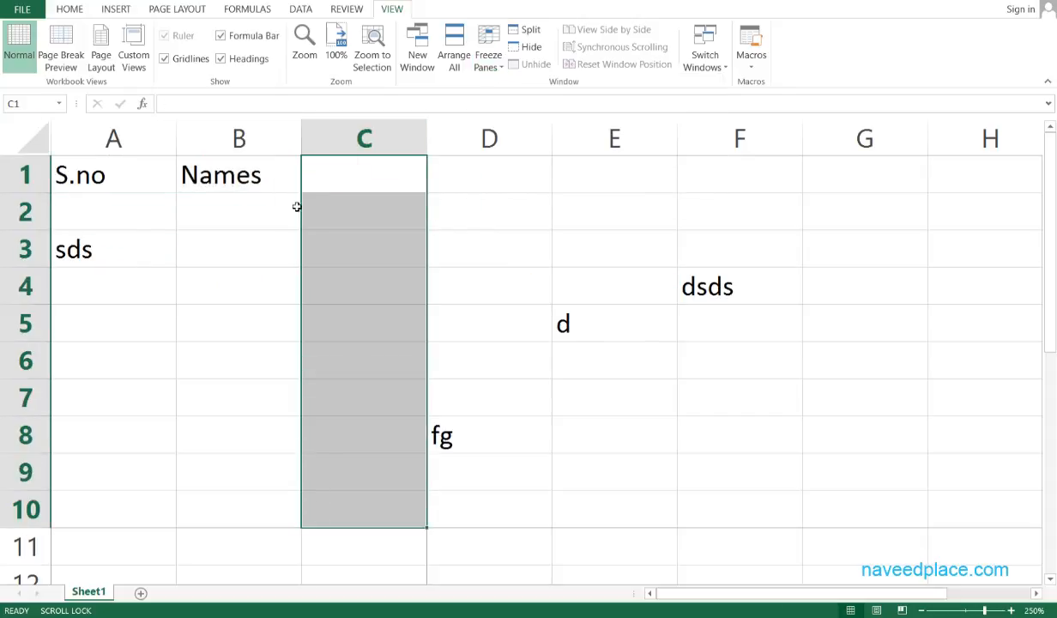
Freeze the panes at cell B3 to lock rows 1 and 2 and column A
{"action": "left_click", "coordinate": [268, 234]}
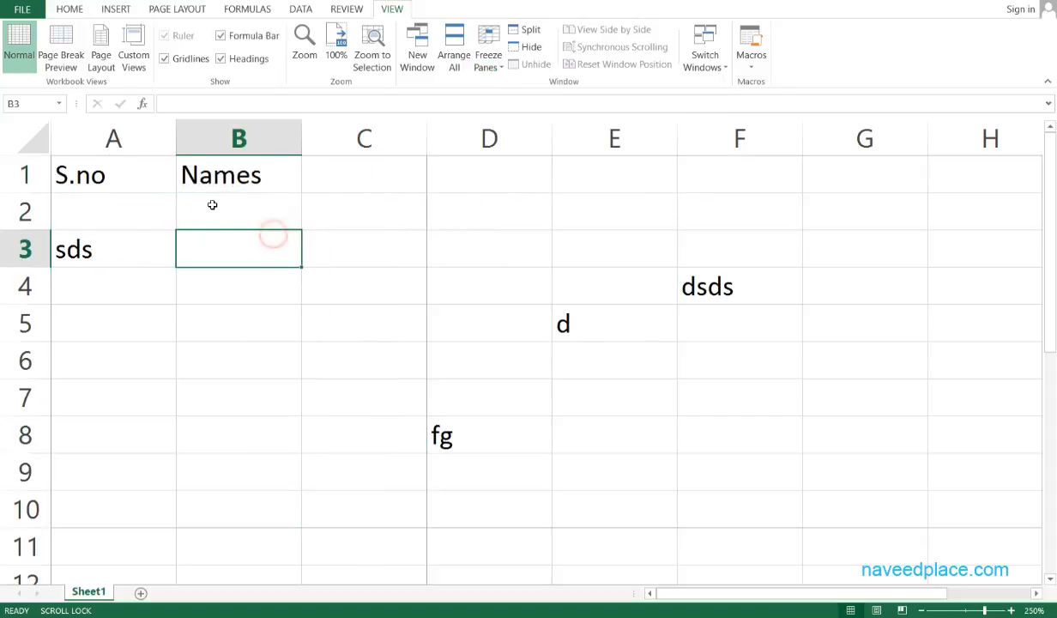
{"action": "left_click", "coordinate": [486, 58]}
{"action": "left_click", "coordinate": [556, 106]}
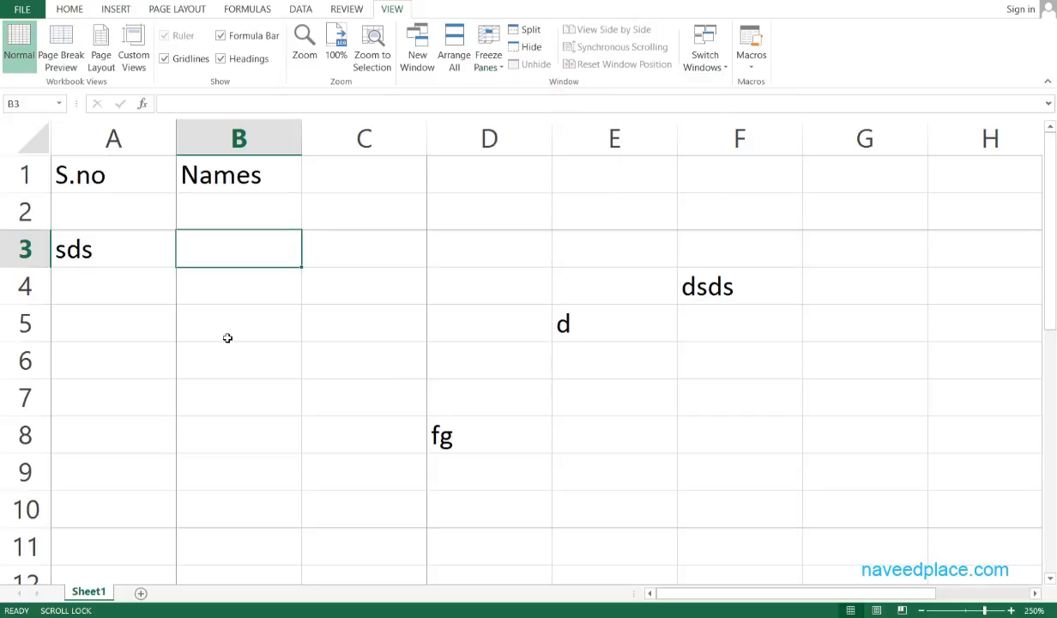
Examine how the frozen S.no and Names headings behave while moving far down the sheet and back up
{"action": "scroll", "coordinate": [211, 342], "scroll_direction": "down", "scroll_amount": 2}
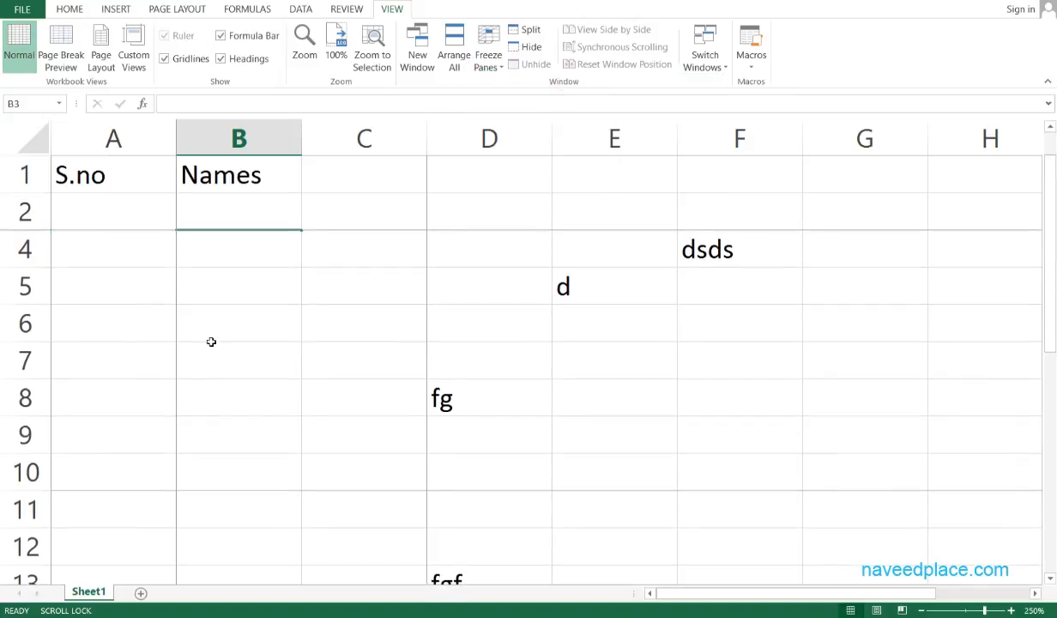
{"action": "scroll", "coordinate": [211, 341], "scroll_direction": "down", "scroll_amount": 20}
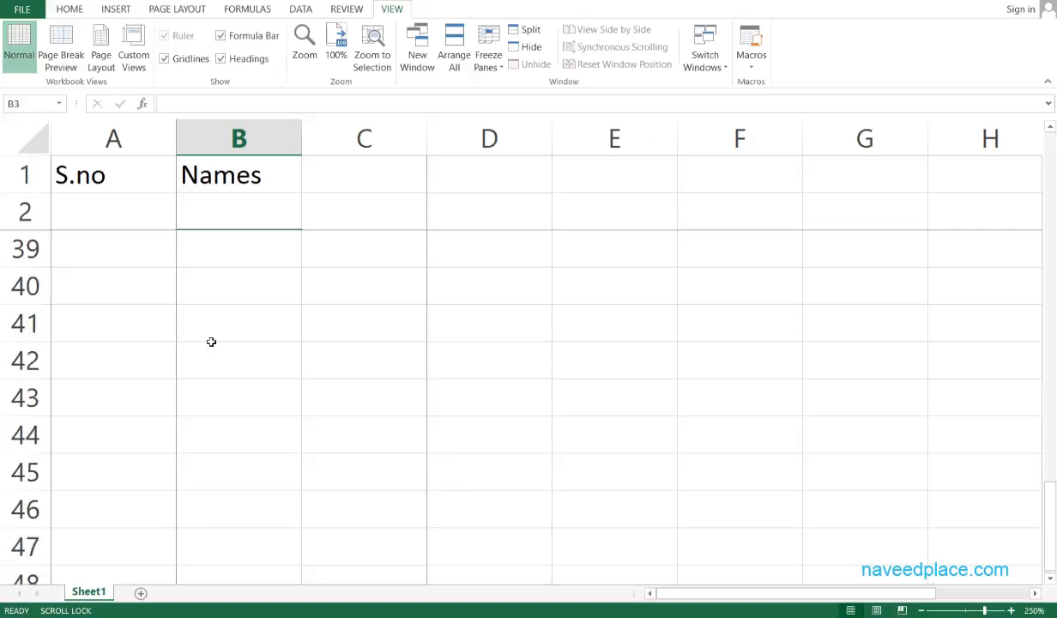
{"action": "scroll", "coordinate": [211, 341], "scroll_direction": "down", "scroll_amount": 16}
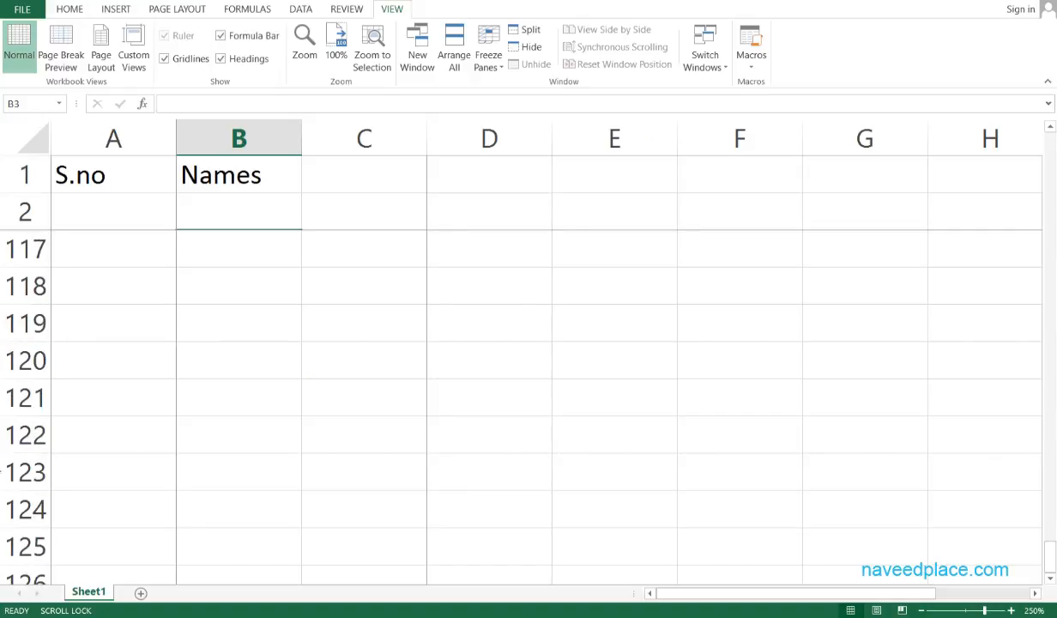
{"action": "left_click", "coordinate": [73, 176]}
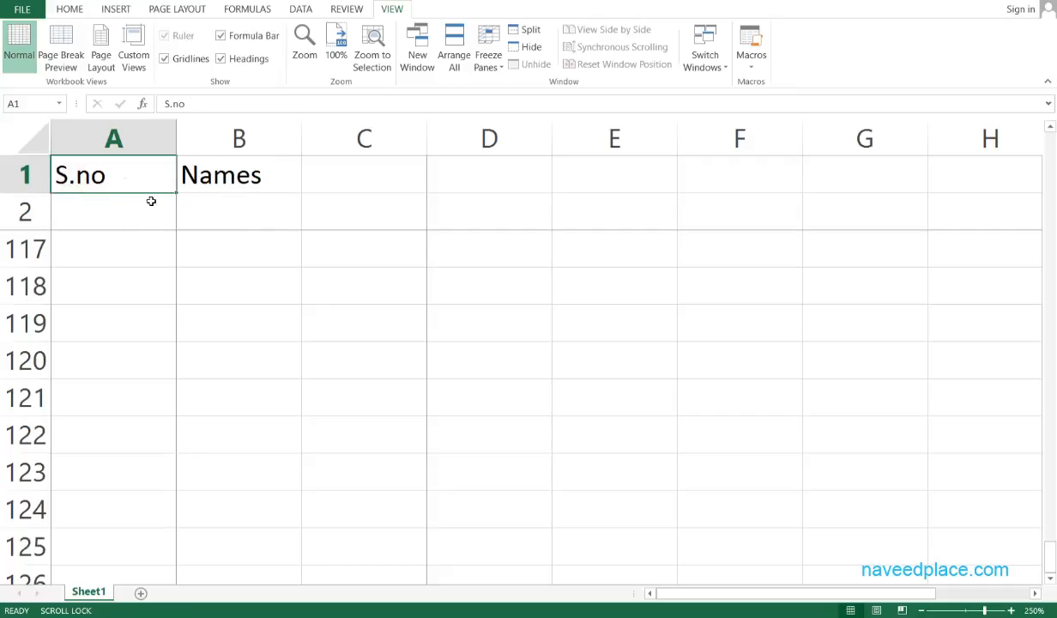
{"action": "double_click", "coordinate": [246, 183]}
{"action": "scroll", "coordinate": [210, 392], "scroll_direction": "up", "scroll_amount": 20}
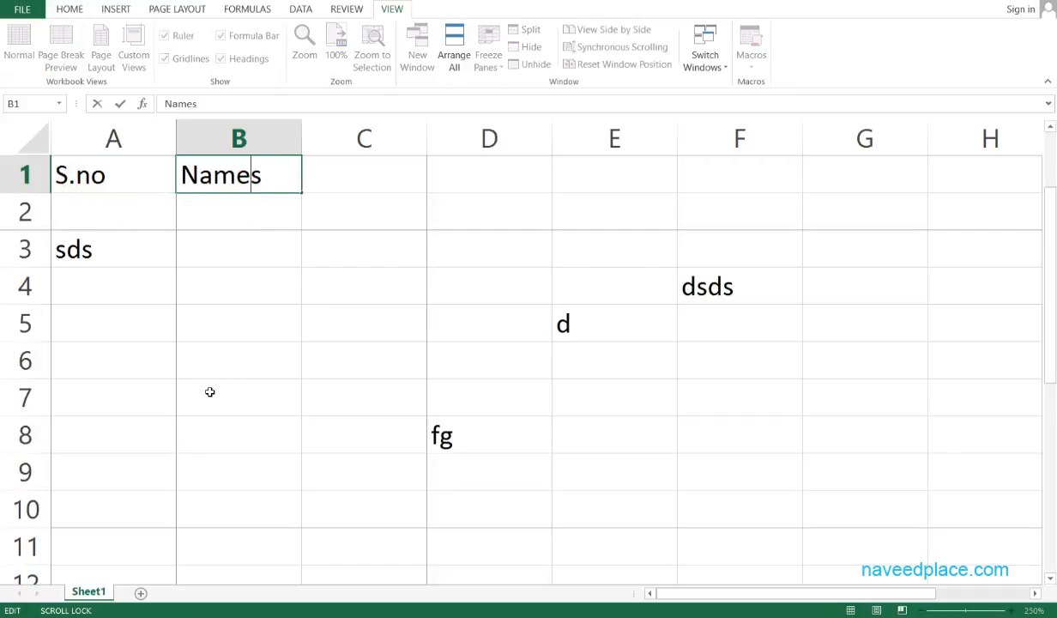
{"action": "scroll", "coordinate": [212, 405], "scroll_direction": "down", "scroll_amount": 20}
{"action": "scroll", "coordinate": [212, 405], "scroll_direction": "down", "scroll_amount": 20}
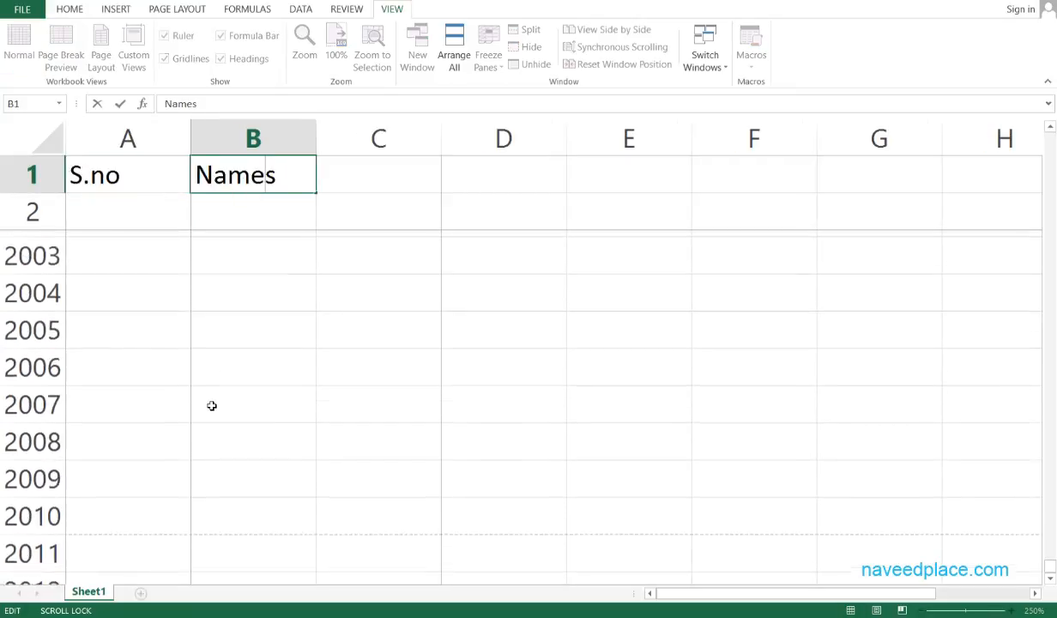
{"action": "scroll", "coordinate": [210, 406], "scroll_direction": "up", "scroll_amount": 20}
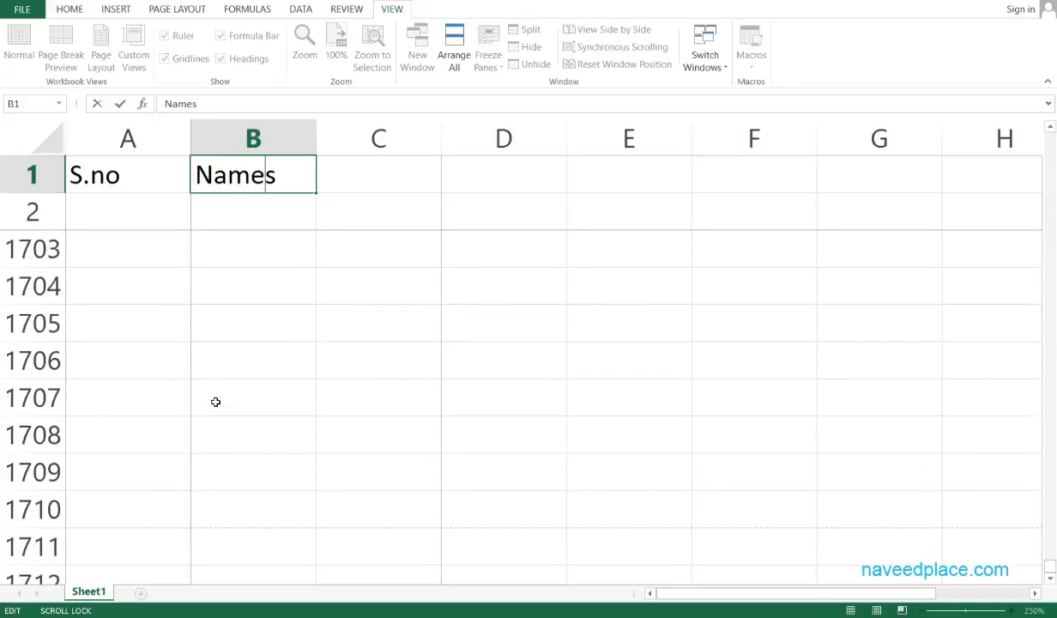
{"action": "left_click", "coordinate": [212, 239]}
Unfreeze the panes of the worksheet
{"action": "left_click", "coordinate": [120, 199]}
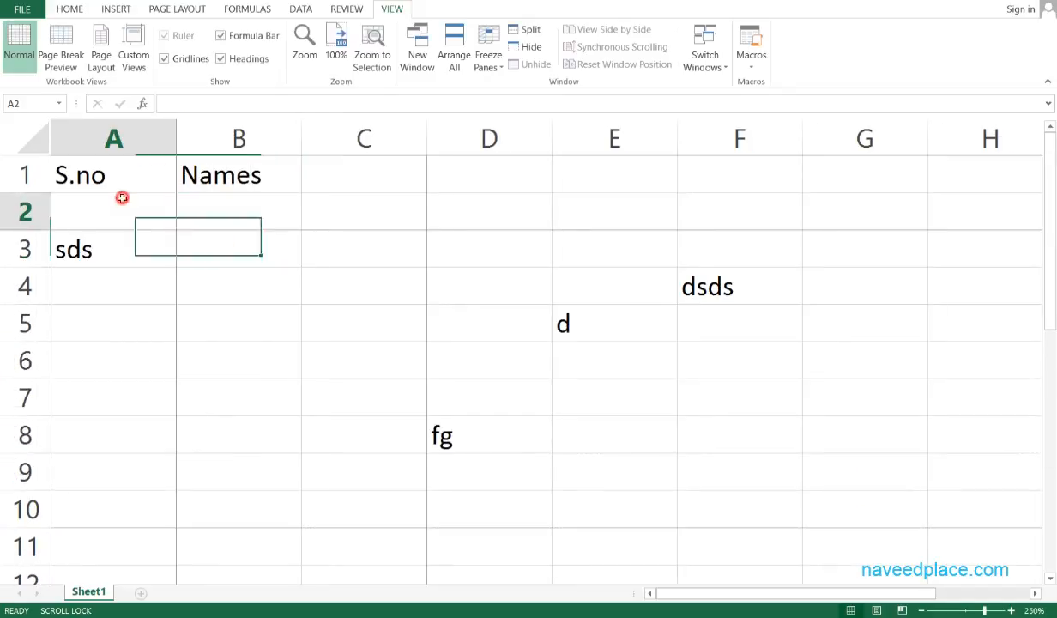
{"action": "left_click", "coordinate": [499, 75]}
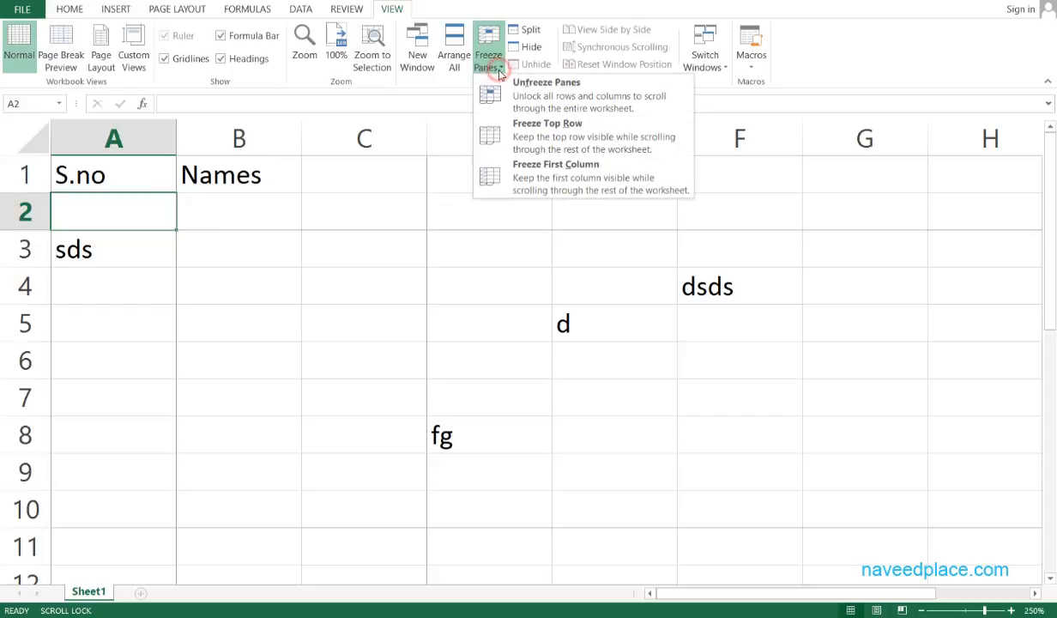
{"action": "left_click", "coordinate": [570, 112]}
Split the window at cell B2, select cell B6 in the lower pane, and remove the split
{"action": "left_click", "coordinate": [221, 208]}
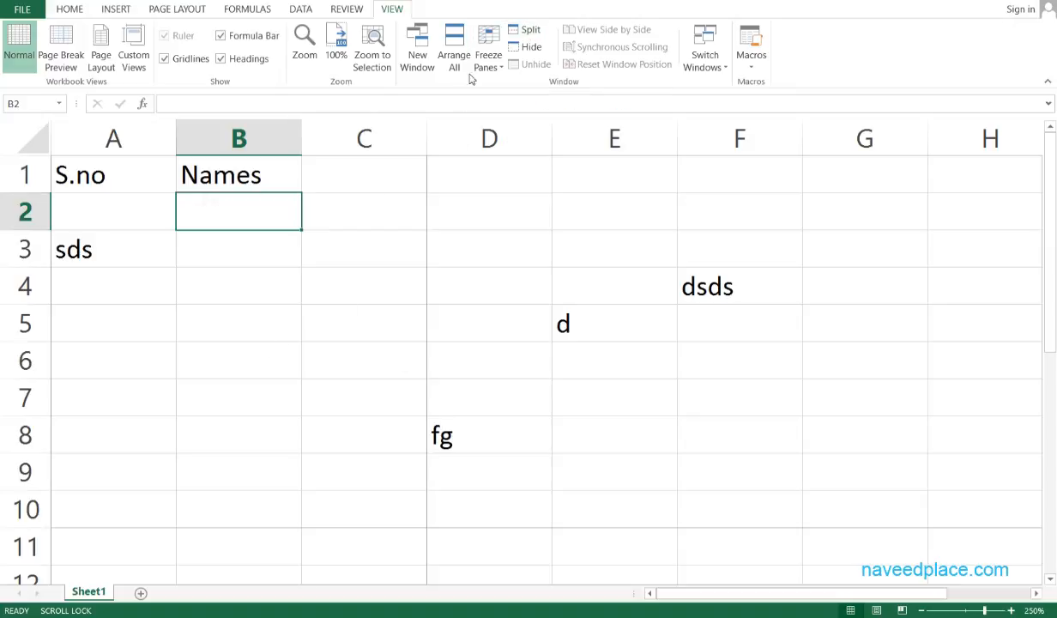
{"action": "left_click", "coordinate": [531, 33]}
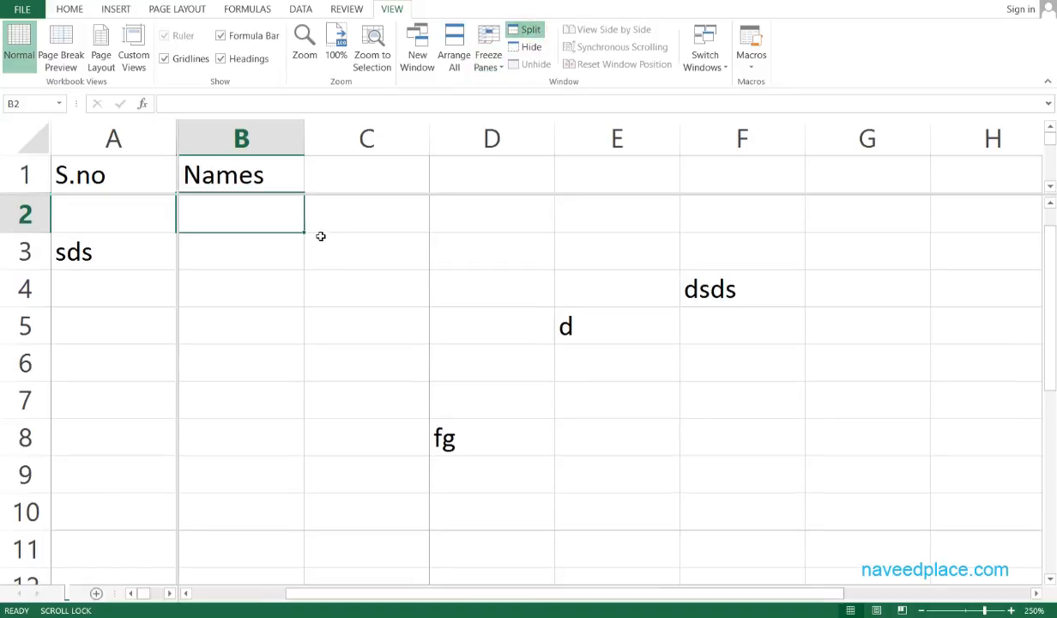
{"action": "key", "text": "Up"}
{"action": "left_click", "coordinate": [286, 393]}
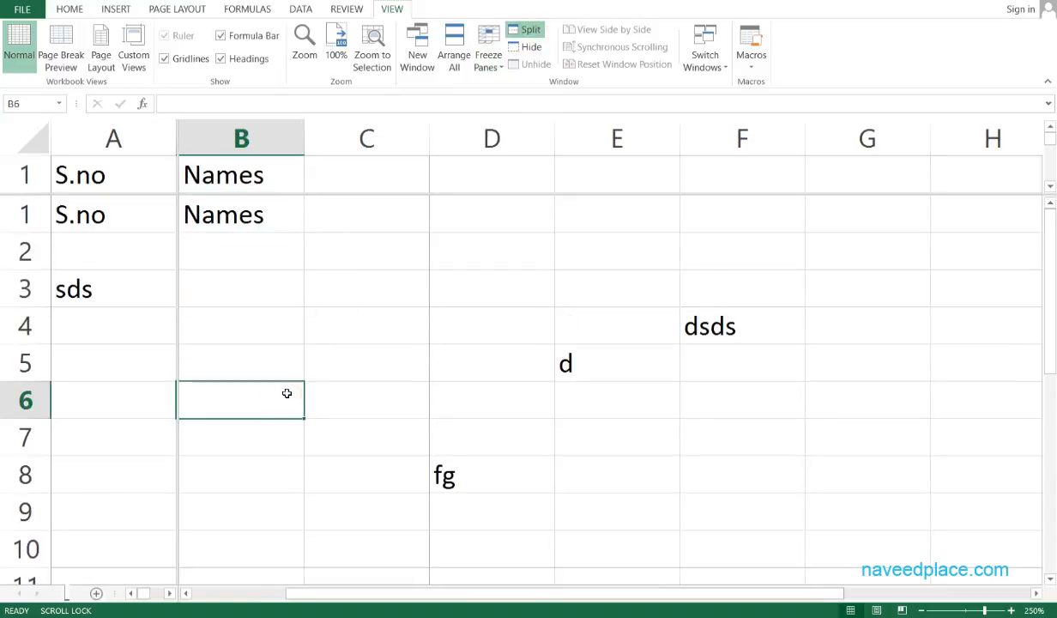
{"action": "left_click", "coordinate": [529, 31]}
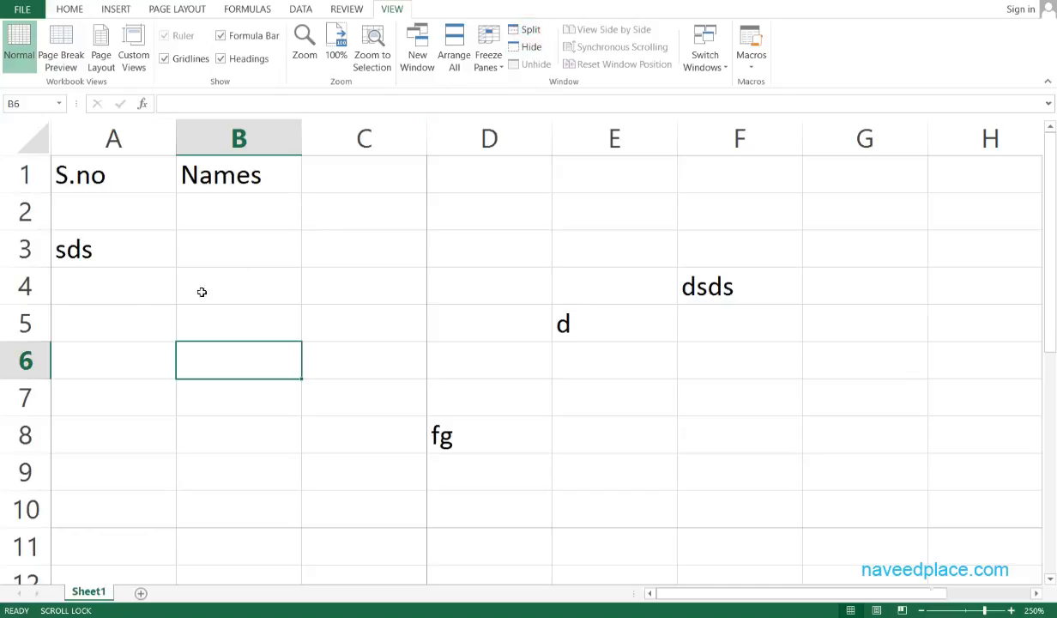
Split the window into panes at cell B6 and select cell B8 in the lower pane
{"action": "left_click", "coordinate": [129, 319]}
{"action": "left_click", "coordinate": [277, 346]}
{"action": "left_click", "coordinate": [529, 30]}
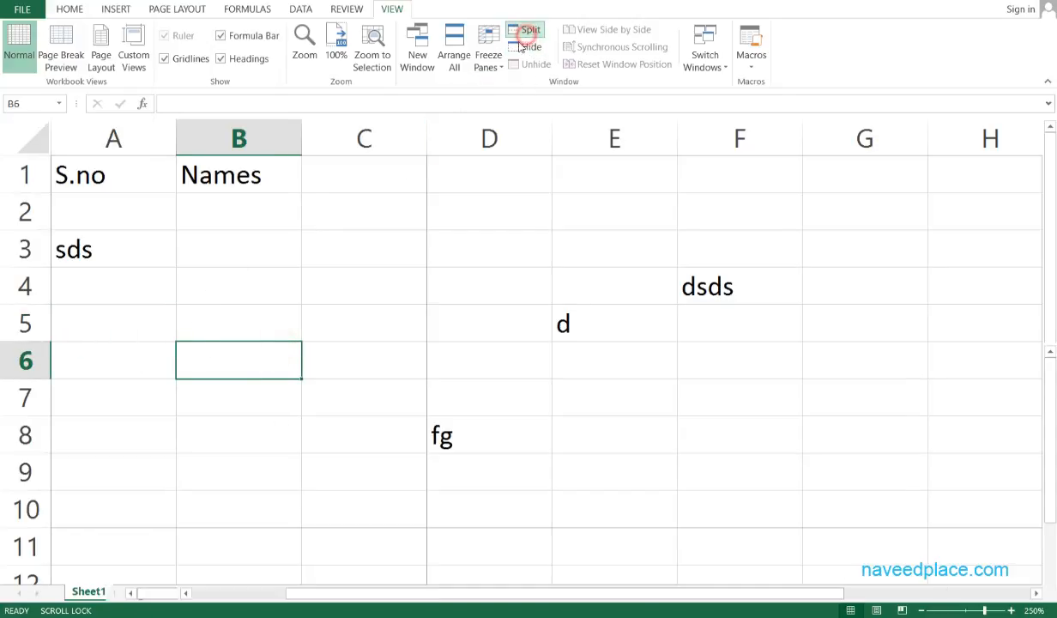
{"action": "left_click", "coordinate": [239, 435]}
{"action": "key", "text": "ctrl+0"}
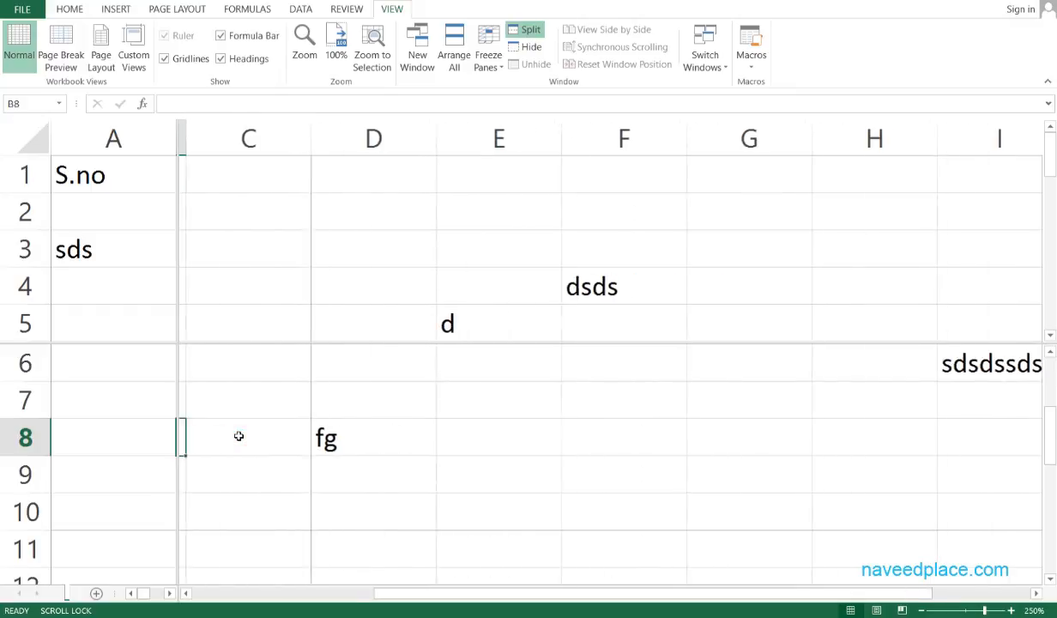
Examine how the lower pane moves independently of the upper pane, going down past row 100 and selecting cell C2 along the way
{"action": "scroll", "coordinate": [238, 436], "scroll_direction": "down", "scroll_amount": 1}
{"action": "scroll", "coordinate": [238, 436], "scroll_direction": "down", "scroll_amount": 19}
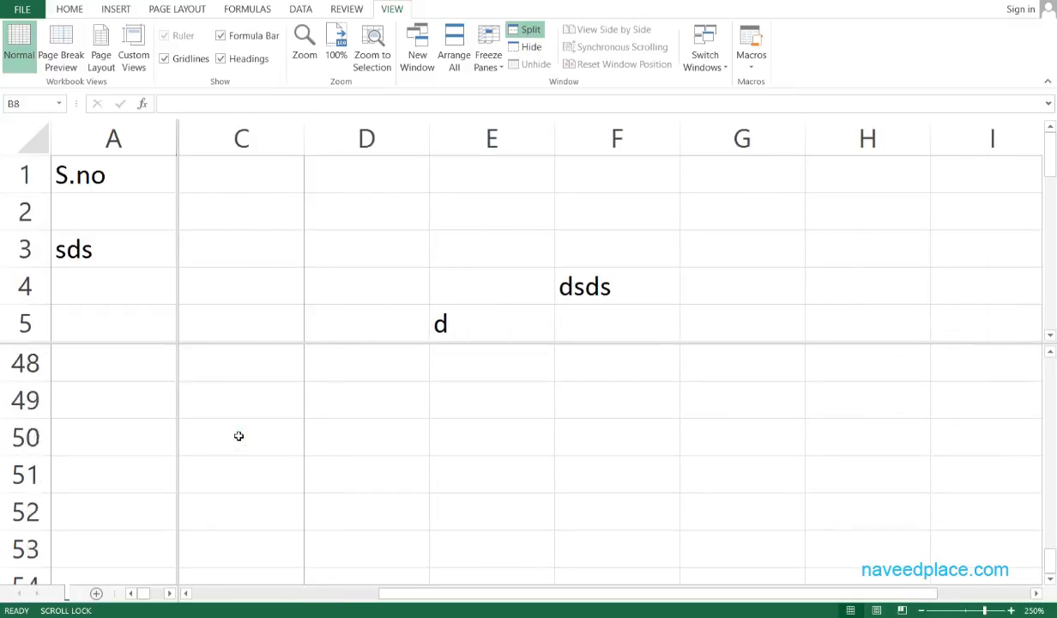
{"action": "scroll", "coordinate": [239, 436], "scroll_direction": "down", "scroll_amount": 6}
{"action": "scroll", "coordinate": [238, 436], "scroll_direction": "up", "scroll_amount": 7}
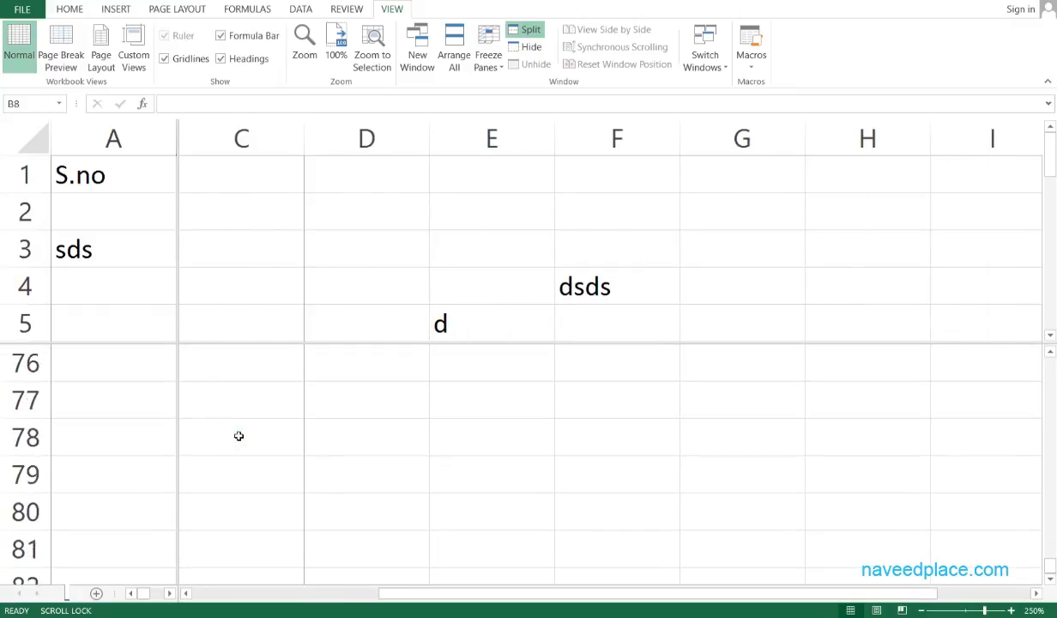
{"action": "scroll", "coordinate": [239, 436], "scroll_direction": "up", "scroll_amount": 14}
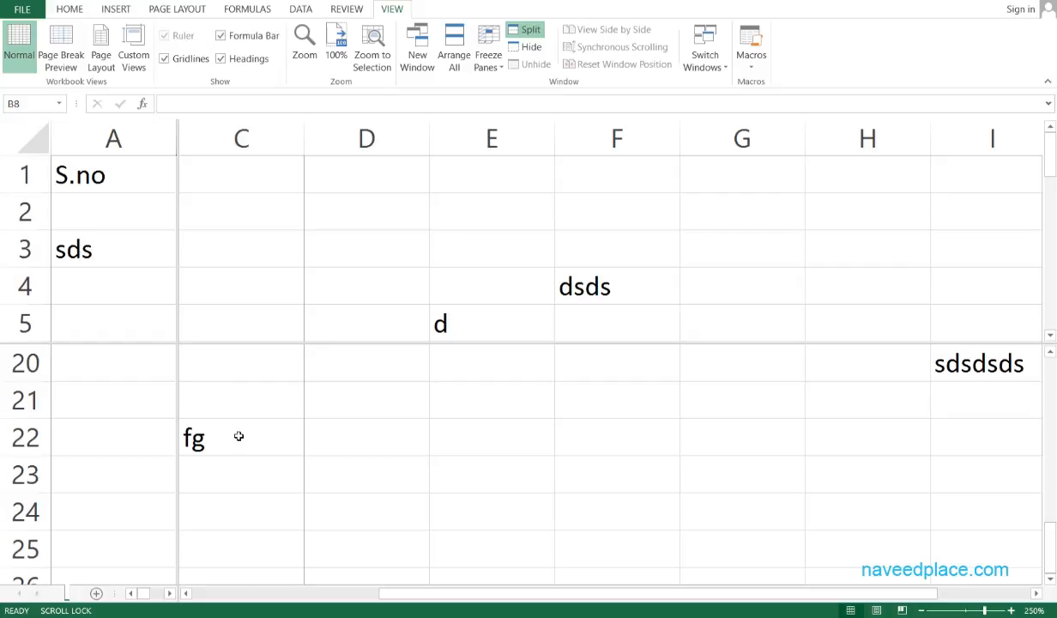
{"action": "scroll", "coordinate": [232, 437], "scroll_direction": "up", "scroll_amount": 6}
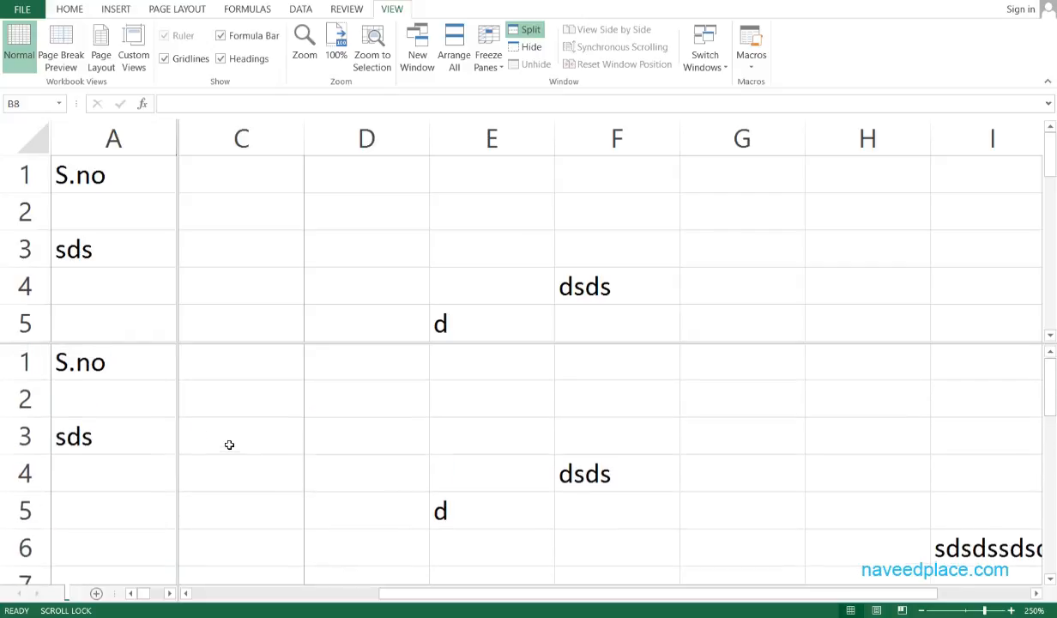
{"action": "left_click", "coordinate": [274, 388]}
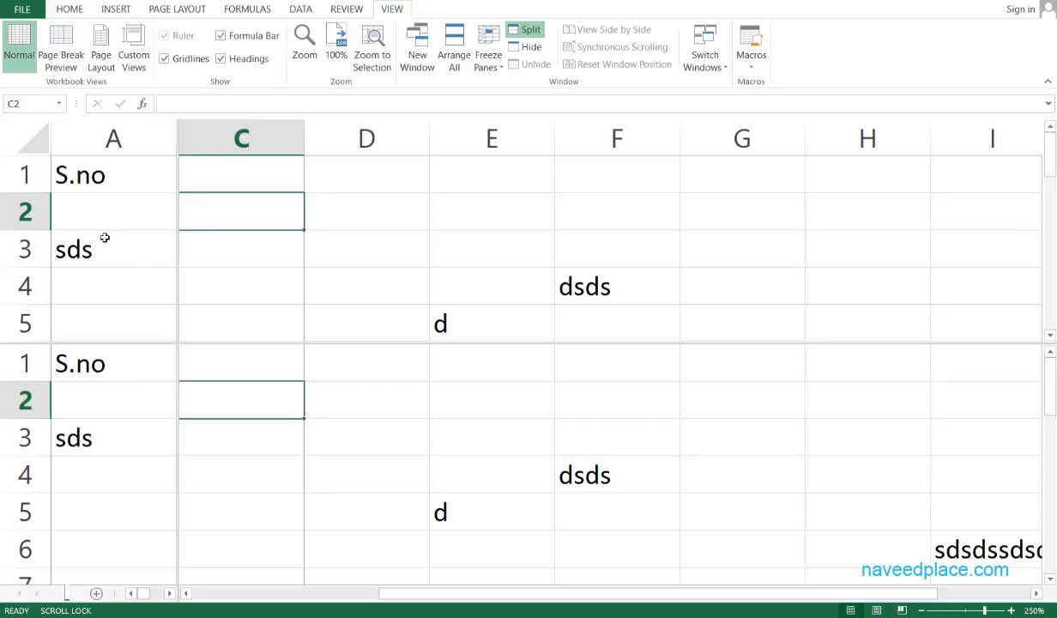
{"action": "scroll", "coordinate": [266, 405], "scroll_direction": "down", "scroll_amount": 20}
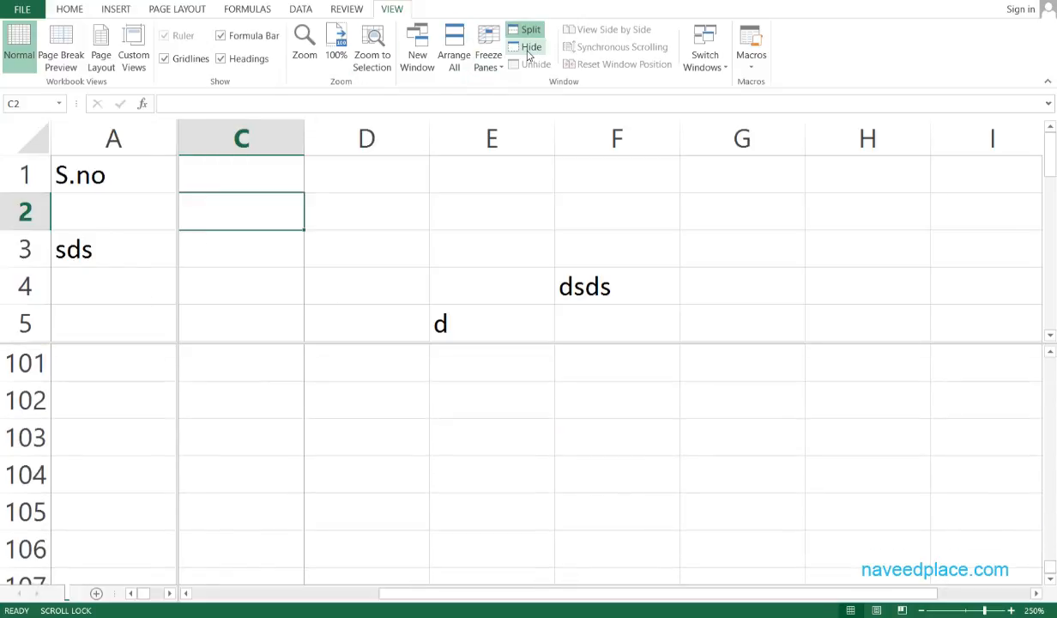
Remove the split and hide the workbook window
{"action": "left_click", "coordinate": [519, 34]}
{"action": "left_click", "coordinate": [532, 47]}
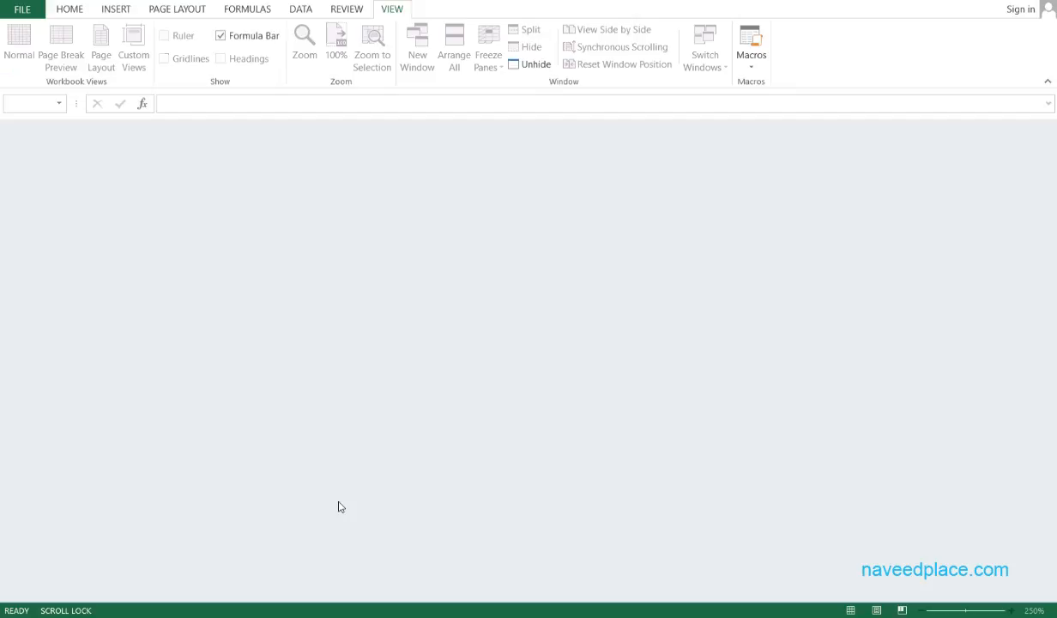
Unhide the hidden workbook window and hide it once more
{"action": "left_click", "coordinate": [534, 65]}
{"action": "left_click", "coordinate": [709, 353]}
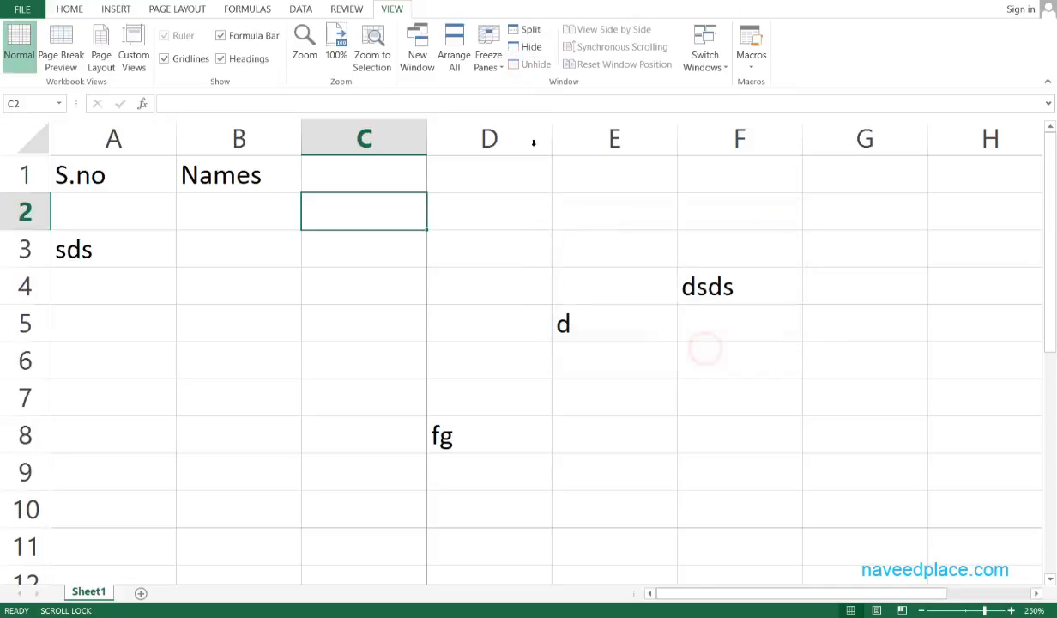
{"action": "left_click", "coordinate": [530, 46]}
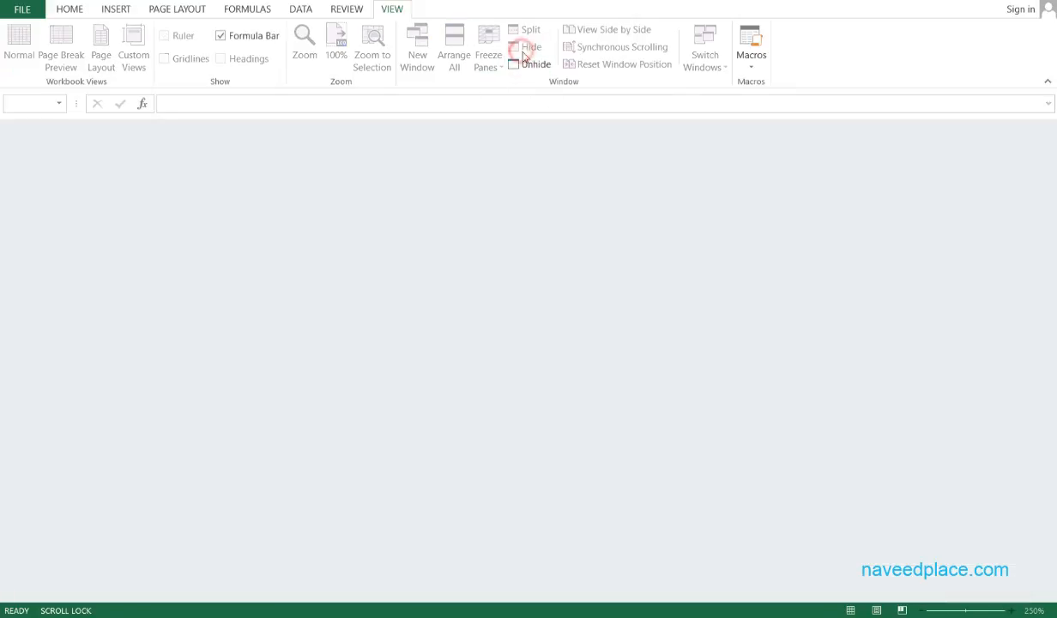
Unhide the workbook window, check the list of open windows and select cell C7
{"action": "left_click", "coordinate": [534, 64]}
{"action": "left_click", "coordinate": [699, 344]}
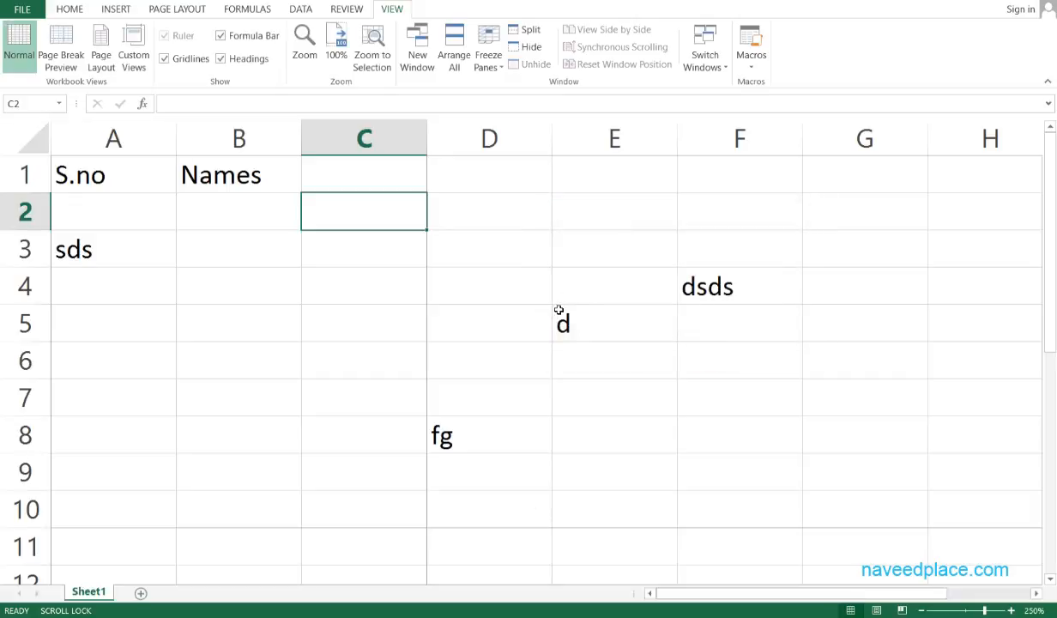
{"action": "left_click", "coordinate": [705, 53]}
{"action": "left_click", "coordinate": [700, 180]}
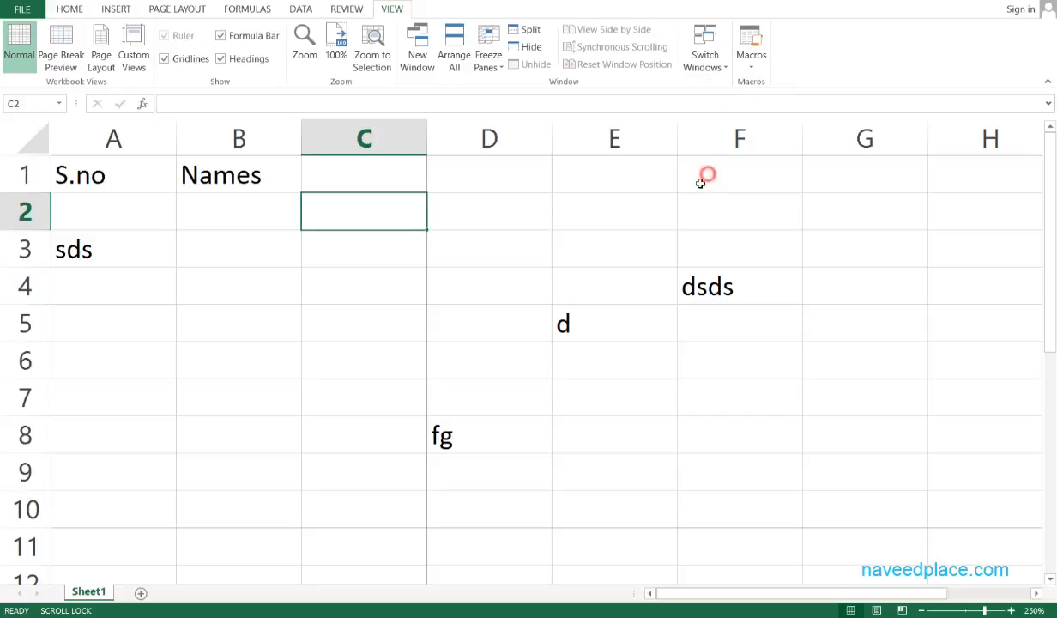
{"action": "left_click", "coordinate": [330, 400]}
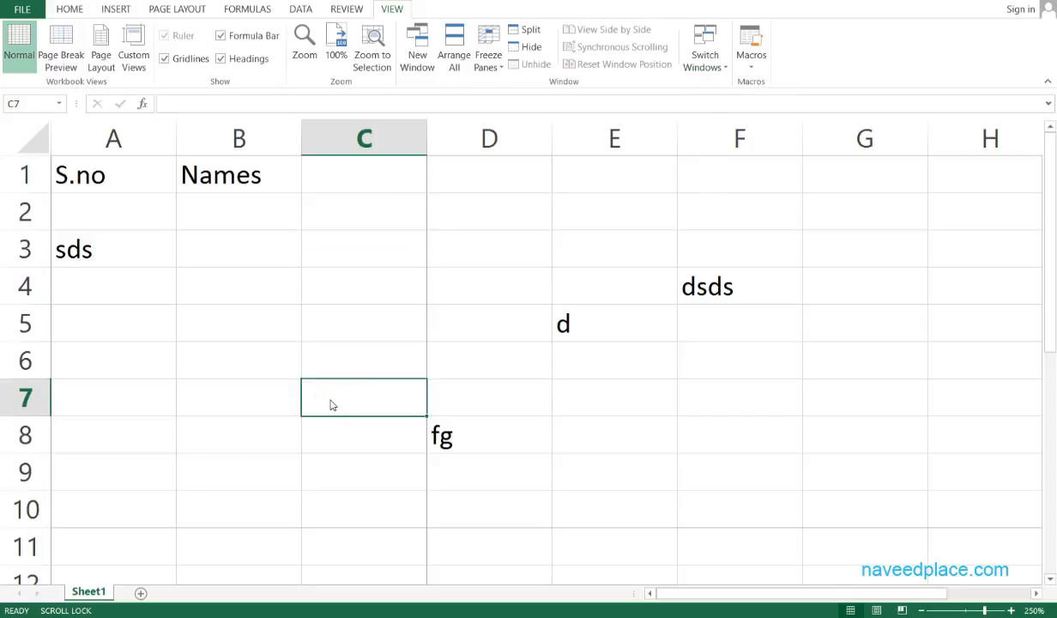
Create four new blank workbooks
{"action": "key", "text": "ctrl+n"}
{"action": "key", "text": "ctrl+n"}
{"action": "key", "text": "ctrl+n"}
{"action": "key", "text": "ctrl+n"}
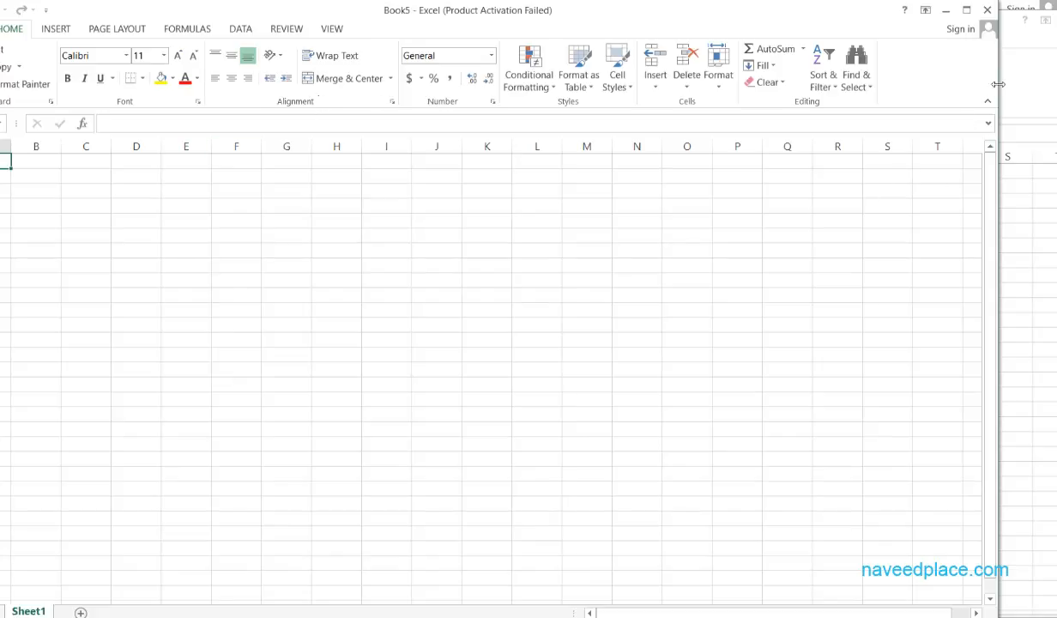
Bring the Book4 window to the front and maximize it
{"action": "left_click", "coordinate": [828, 81]}
{"action": "left_click", "coordinate": [981, 85]}
{"action": "left_click", "coordinate": [1029, 83]}
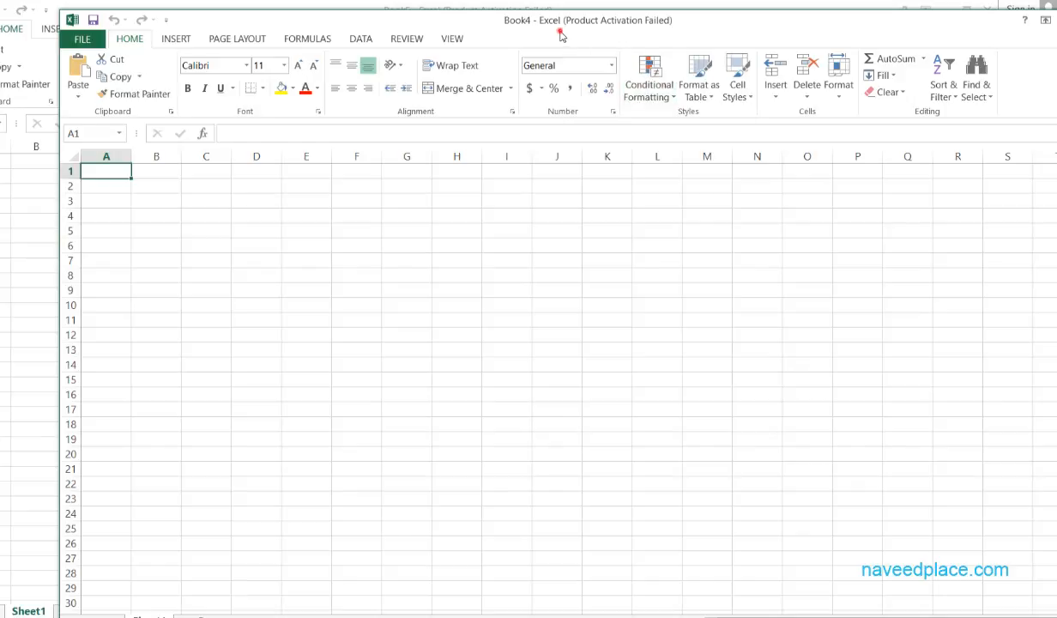
{"action": "left_click_drag", "start_coordinate": [560, 33], "coordinate": [503, 16]}
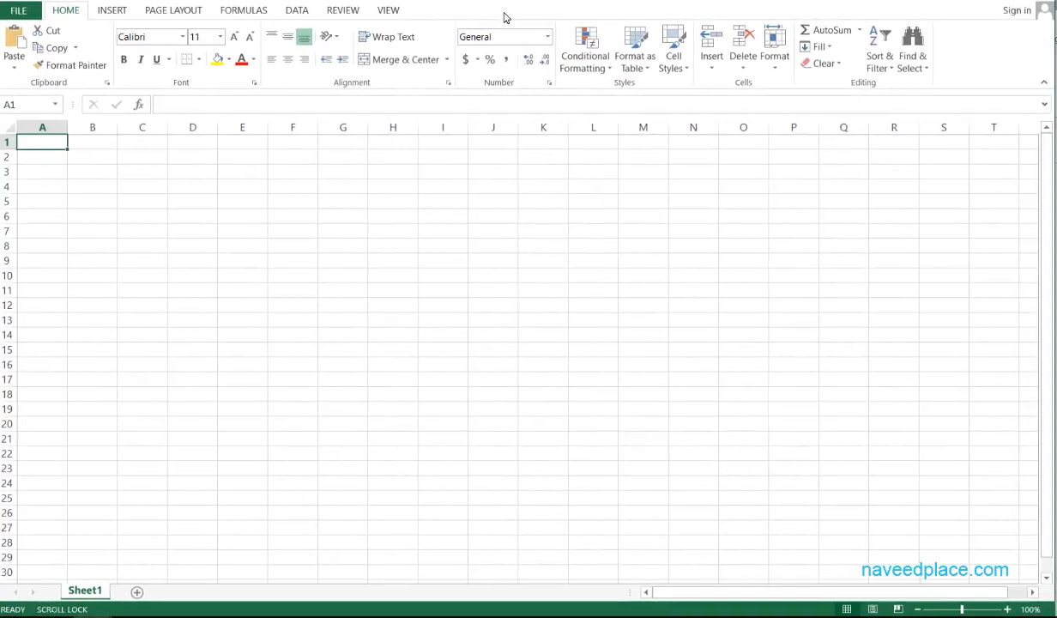
View the Switch Windows list of open workbooks from Book4 and close it without choosing one
{"action": "left_click", "coordinate": [396, 10]}
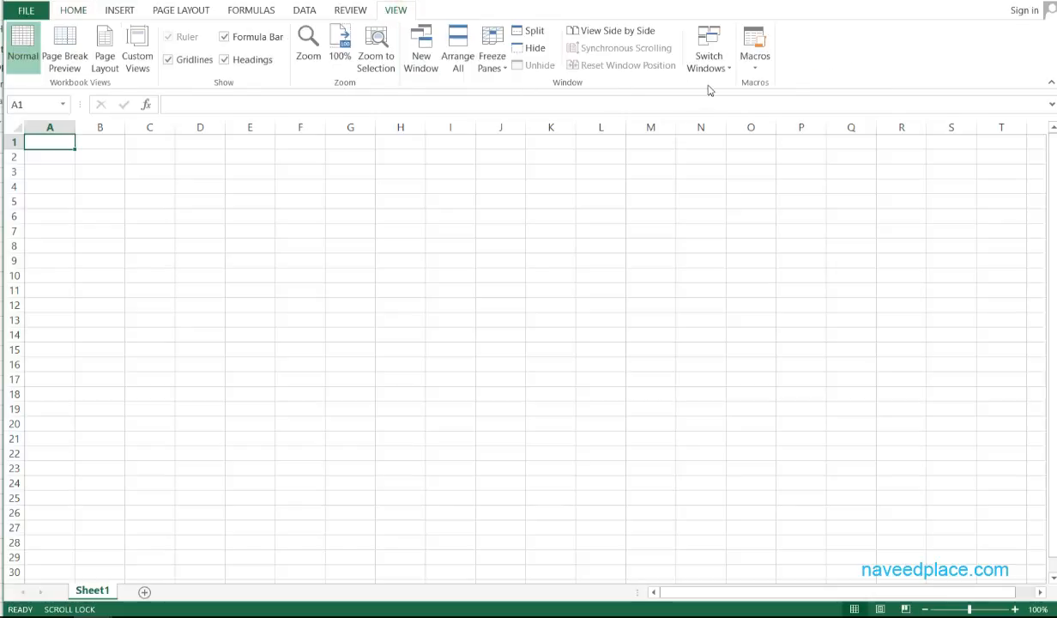
{"action": "left_click", "coordinate": [709, 51]}
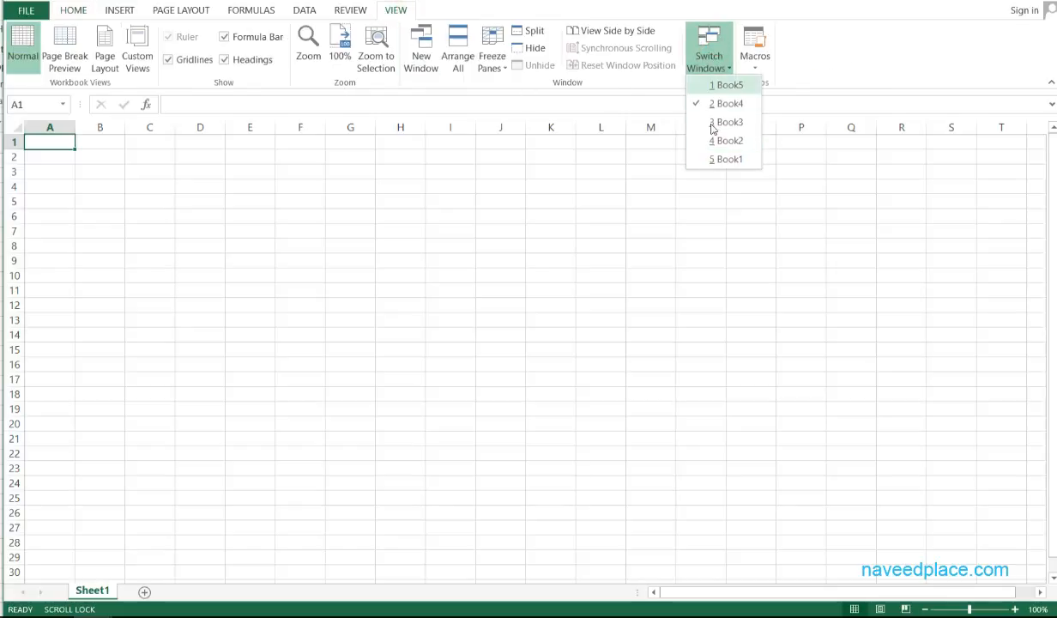
{"action": "left_click", "coordinate": [615, 2]}
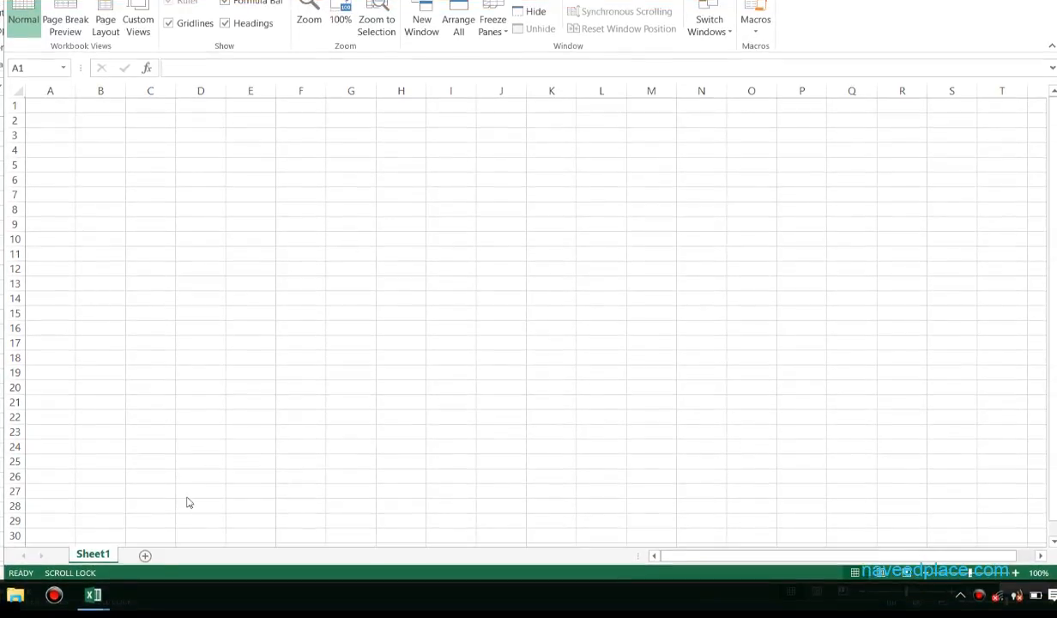
Choose Book4 from the taskbar window previews, and switch the same way to Book1
{"action": "left_click", "coordinate": [100, 595]}
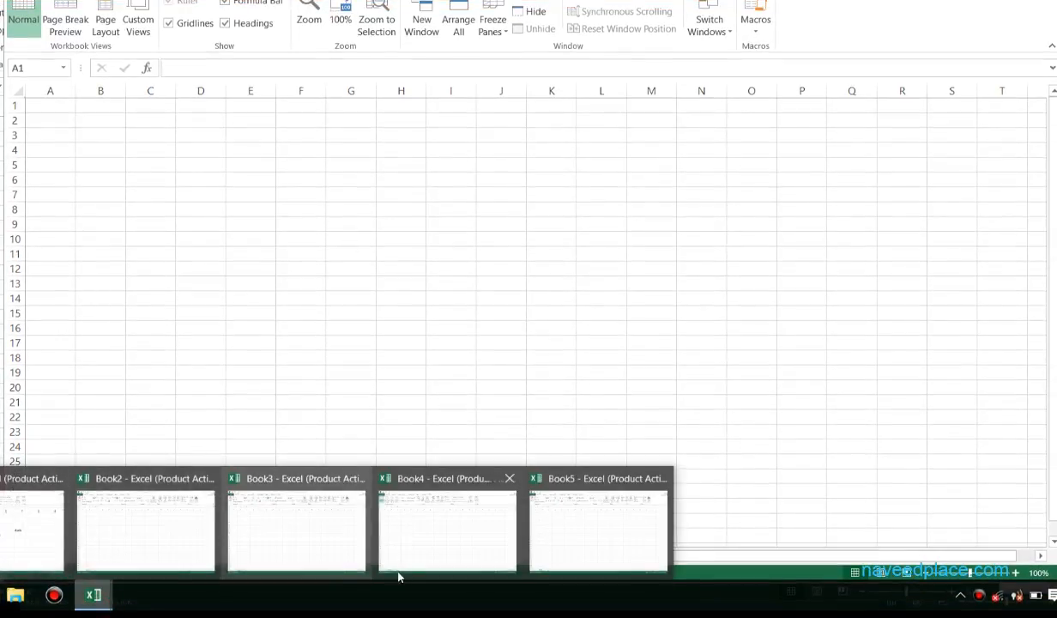
{"action": "left_click", "coordinate": [454, 513]}
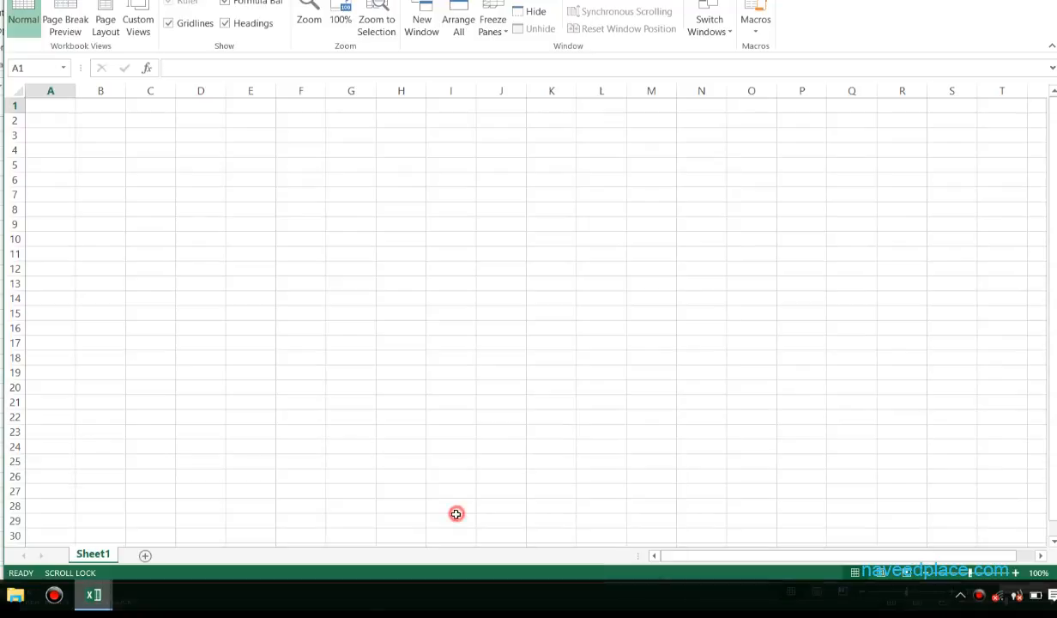
{"action": "left_click", "coordinate": [101, 608]}
{"action": "left_click", "coordinate": [28, 510]}
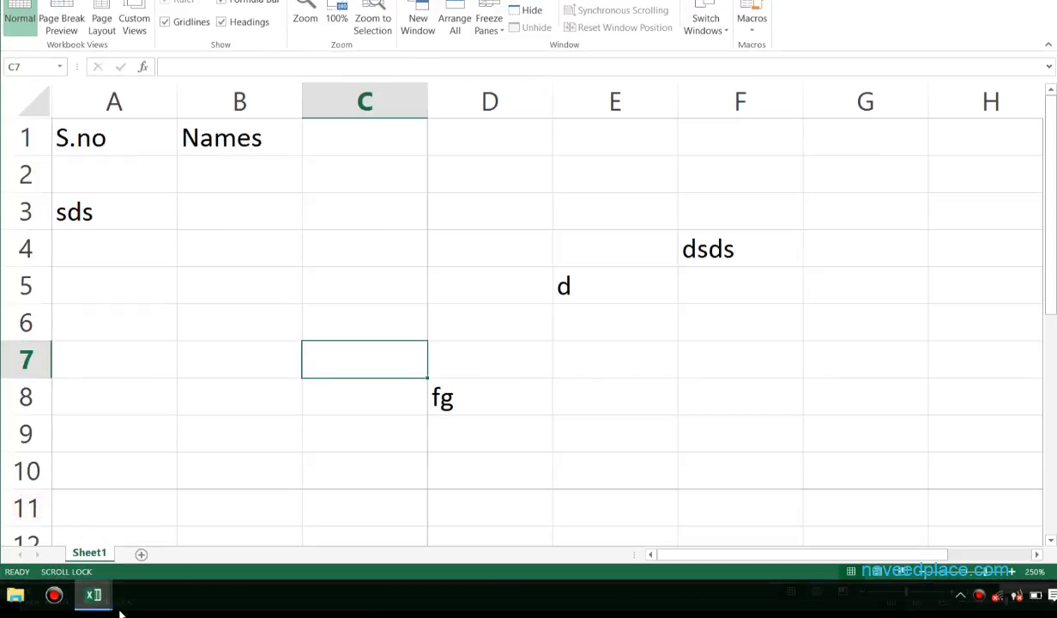
Compare Book1's Switch Windows list with the taskbar window previews and close both by selecting cell D2
{"action": "left_click", "coordinate": [119, 611]}
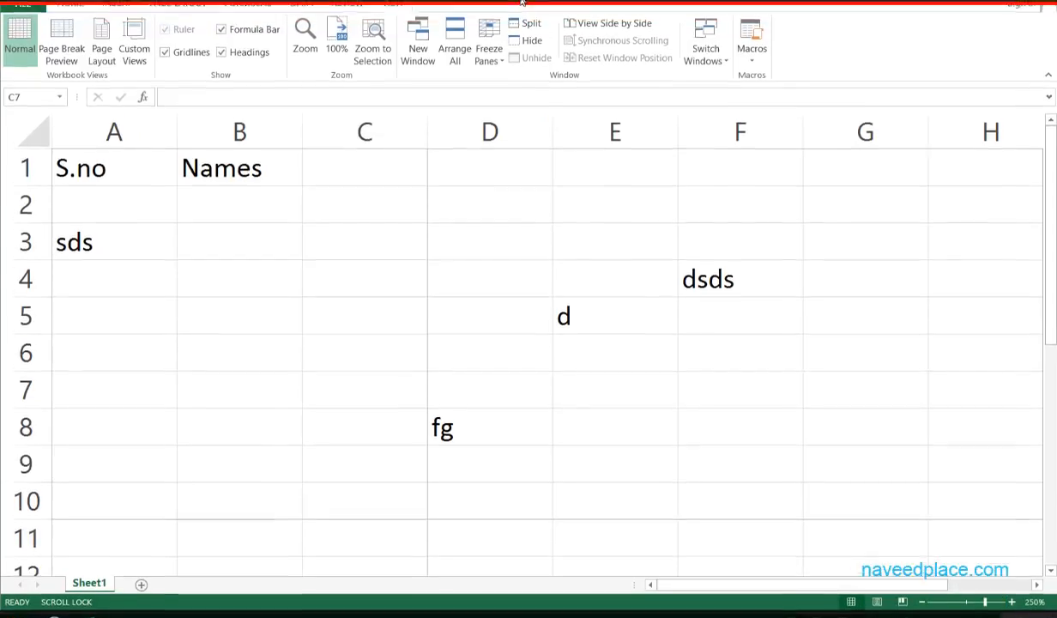
{"action": "left_click", "coordinate": [715, 16]}
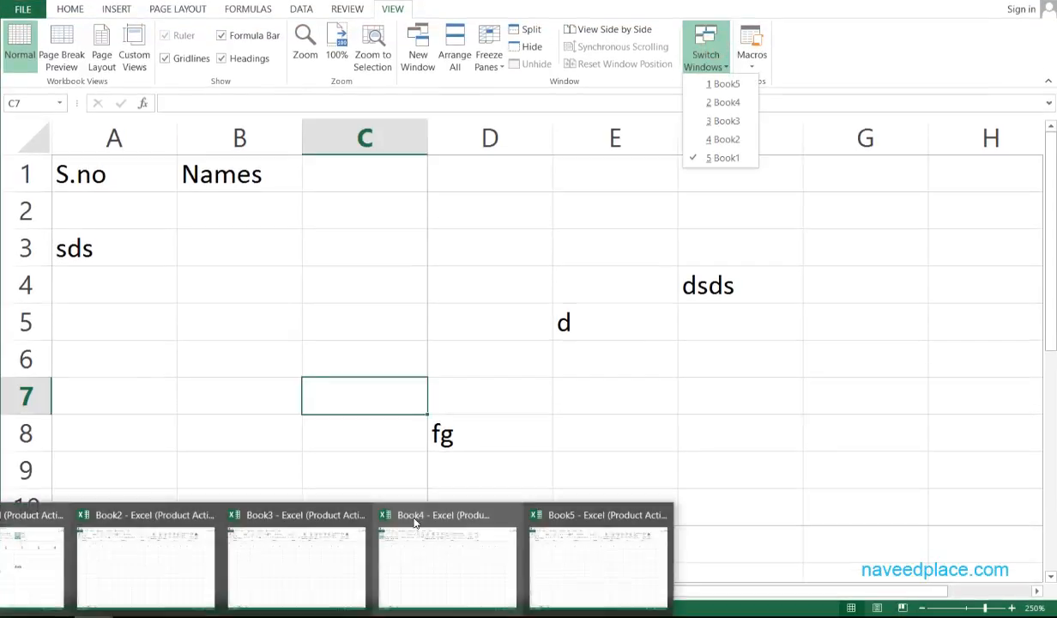
{"action": "left_click", "coordinate": [527, 199]}
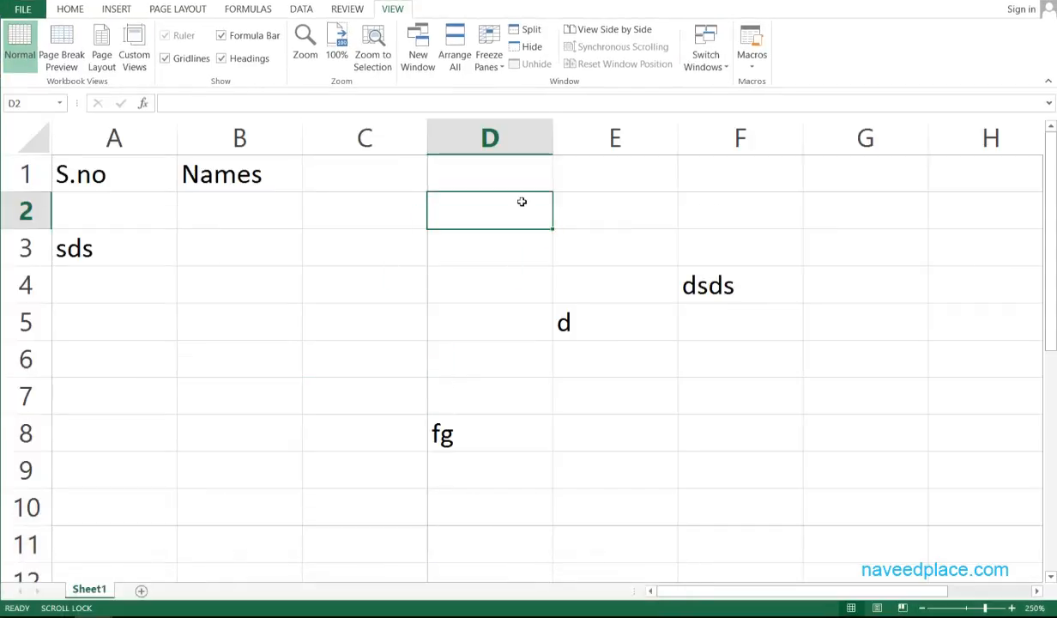